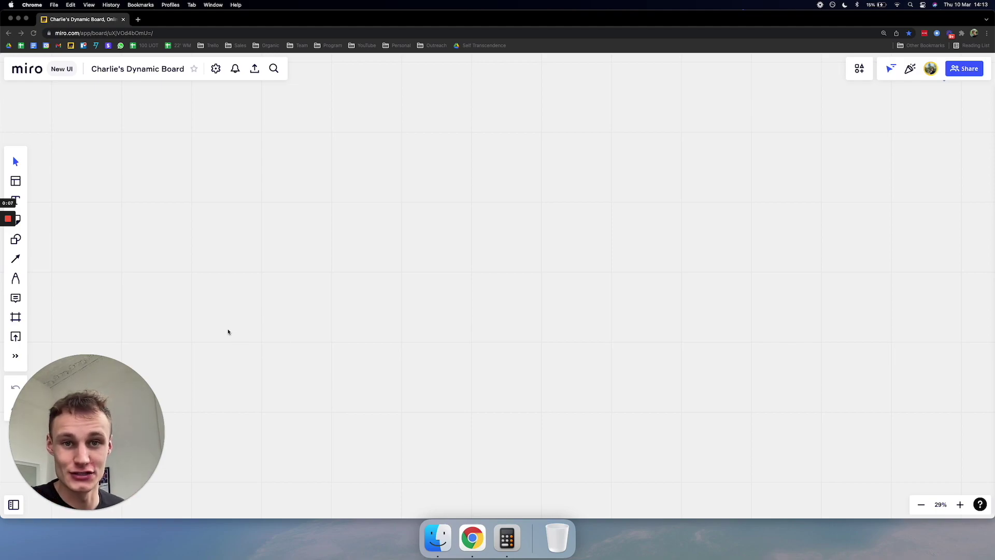
Hand-write $20,000 with the blue pen near the board top and underline it.
left_click(173, 305)
left_click(21, 279)
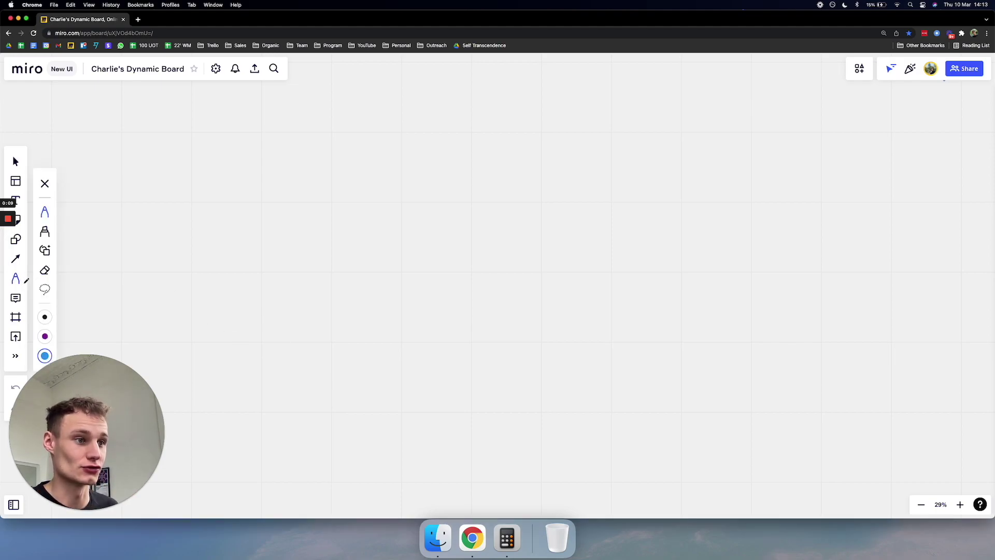
mouse_move(281, 149)
left_mouse_down()
mouse_move(266, 166)
mouse_move(274, 174)
left_mouse_up()
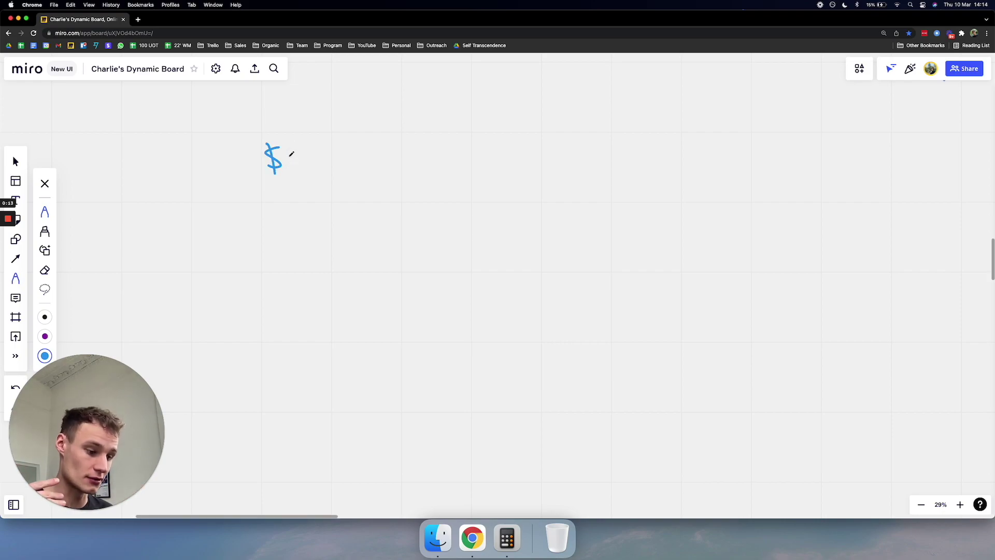
mouse_move(284, 150)
left_mouse_down()
mouse_move(299, 168)
mouse_move(311, 151)
left_mouse_up()
mouse_move(322, 160)
left_mouse_down()
mouse_move(320, 169)
mouse_move(362, 151)
mouse_move(386, 185)
left_mouse_up()
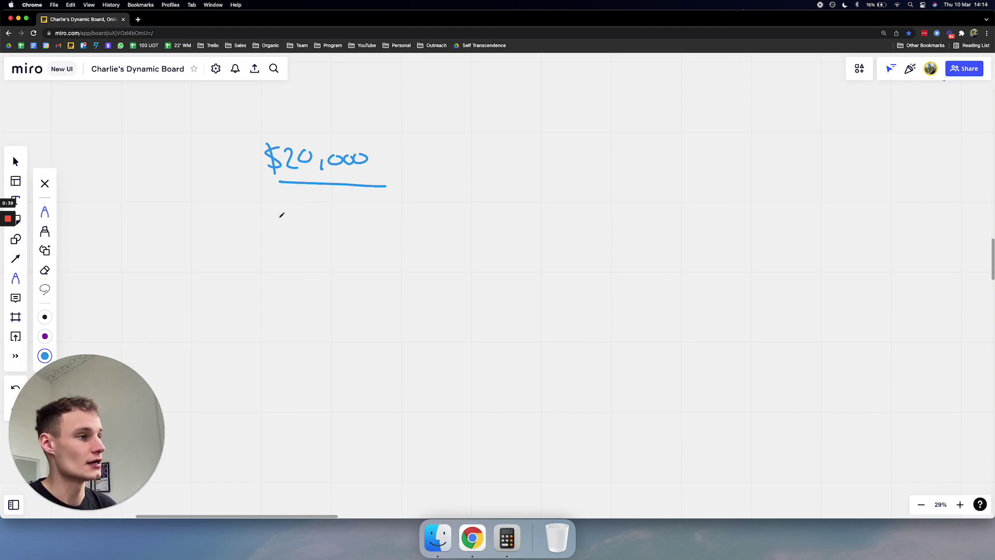
Write an underlined $2000 × 10 below it, with a curved arrow up to $20,000.
left_click_drag(275, 215, 292, 234)
mouse_move(272, 214)
left_mouse_down()
mouse_move(261, 234)
mouse_move(274, 242)
mouse_move(307, 220)
mouse_move(320, 224)
mouse_move(314, 217)
mouse_move(356, 231)
left_mouse_up()
mouse_move(365, 217)
left_mouse_down()
mouse_move(362, 228)
mouse_move(366, 217)
left_mouse_up()
left_click_drag(291, 242, 372, 241)
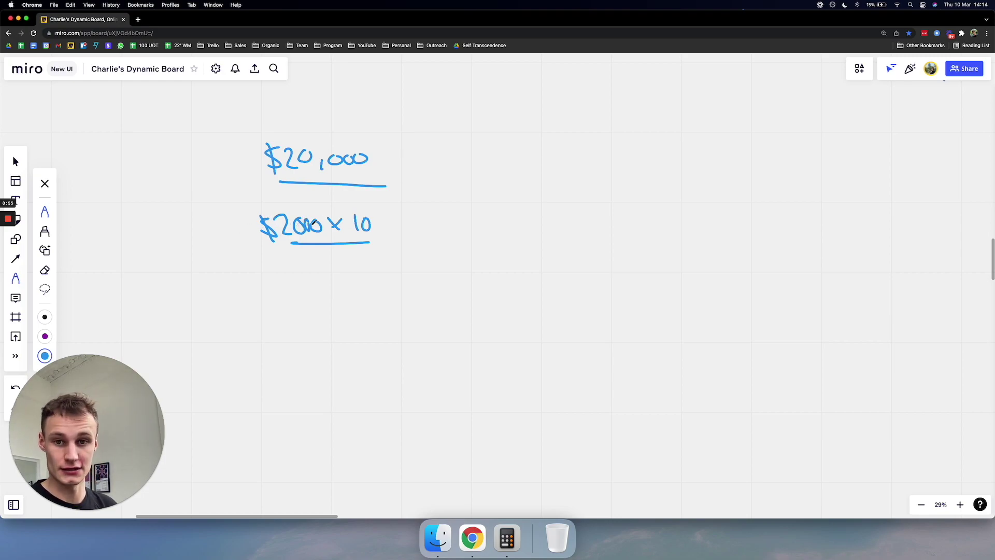
mouse_move(392, 224)
left_mouse_down()
mouse_move(396, 186)
mouse_move(383, 185)
mouse_move(396, 185)
left_mouse_up()
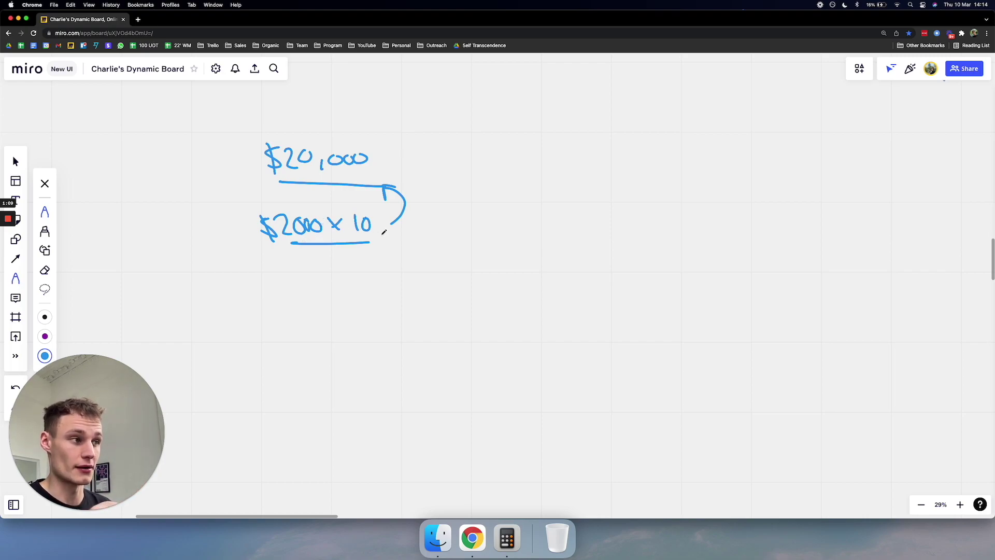
Draw an upward arrow into the 10 row, with 10% and an underlined 100 below.
mouse_move(392, 279)
left_mouse_down()
mouse_move(399, 269)
mouse_move(384, 243)
mouse_move(397, 249)
left_mouse_up()
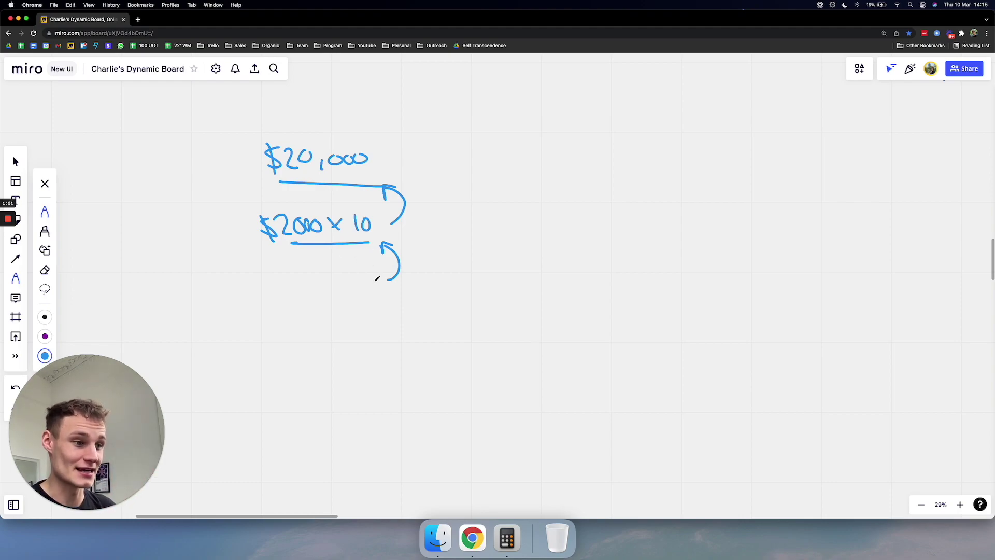
left_click_drag(382, 291, 382, 302)
mouse_move(392, 293)
left_mouse_down()
mouse_move(388, 302)
mouse_move(391, 294)
left_mouse_up()
left_click_drag(396, 296, 404, 307)
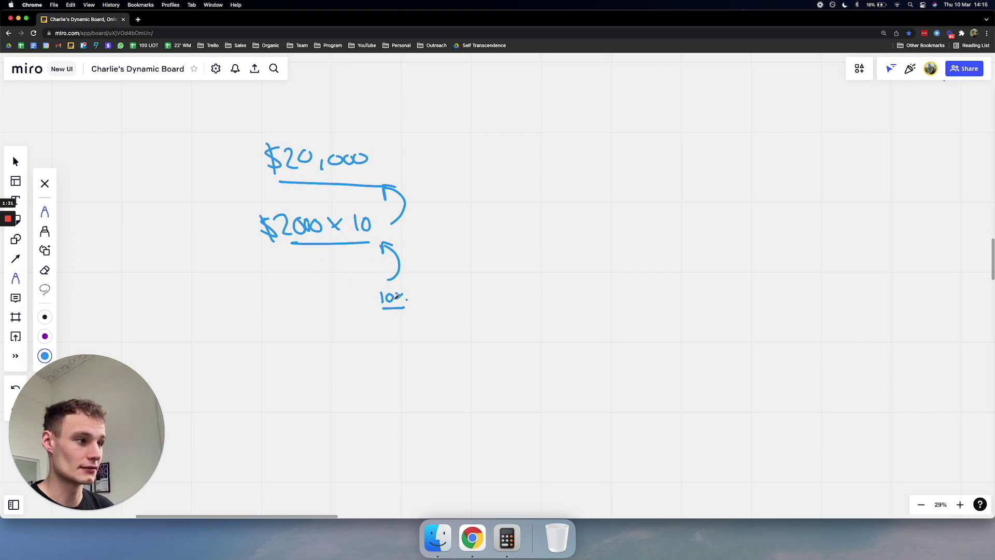
left_click_drag(356, 322, 357, 338)
left_click_drag(370, 326, 394, 344)
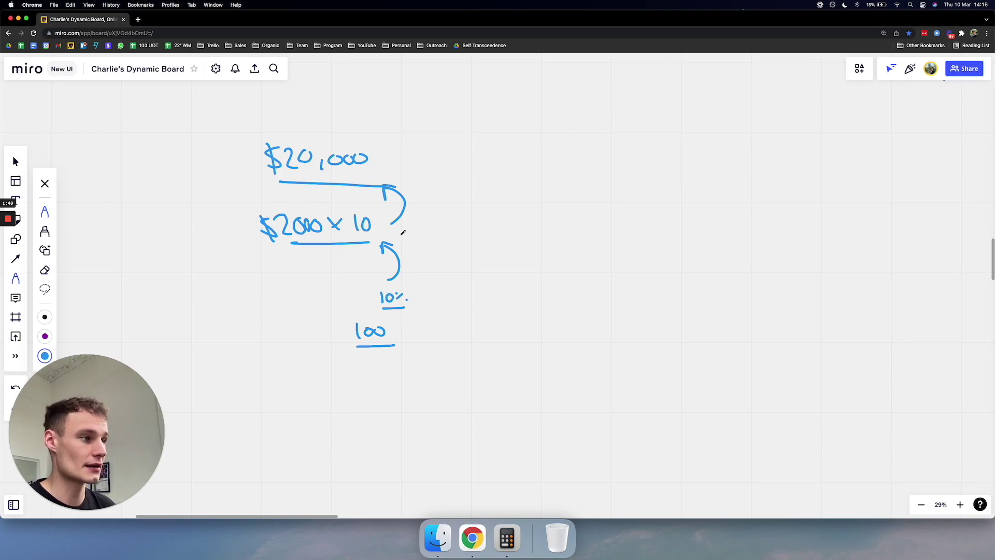
Label the rows clients, MRR and calls, and add a small arrow hook beside 100.
left_click_drag(419, 227, 481, 231)
left_click_drag(409, 171, 451, 169)
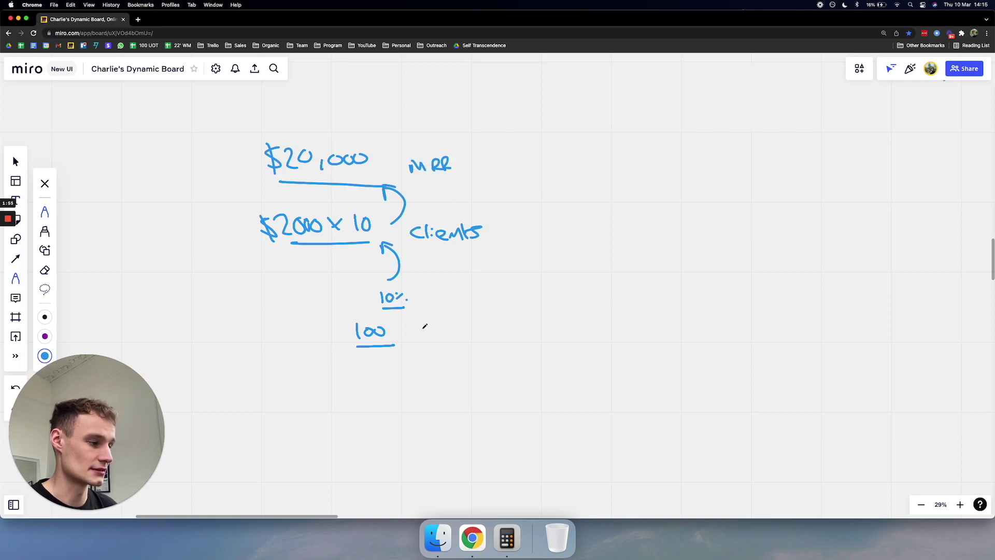
left_click_drag(422, 326, 456, 338)
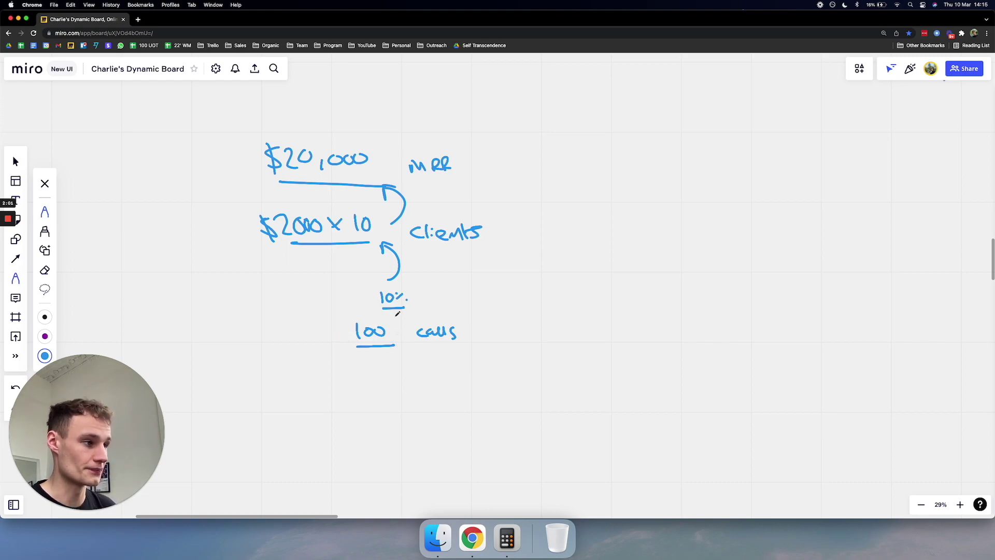
left_click_drag(398, 313, 397, 326)
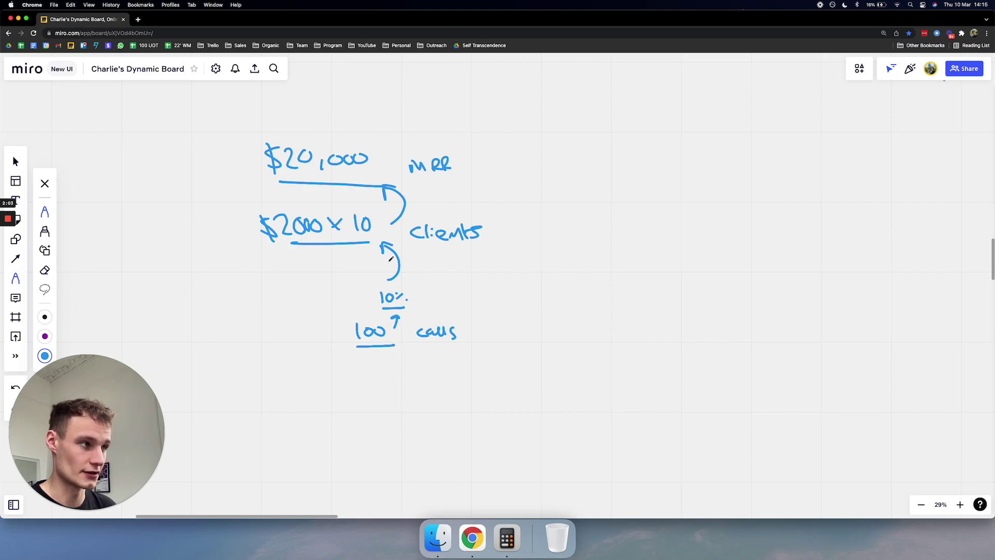
Below 100, draw an upward arrow marked 50%.
scroll(405, 386, "down", 5)
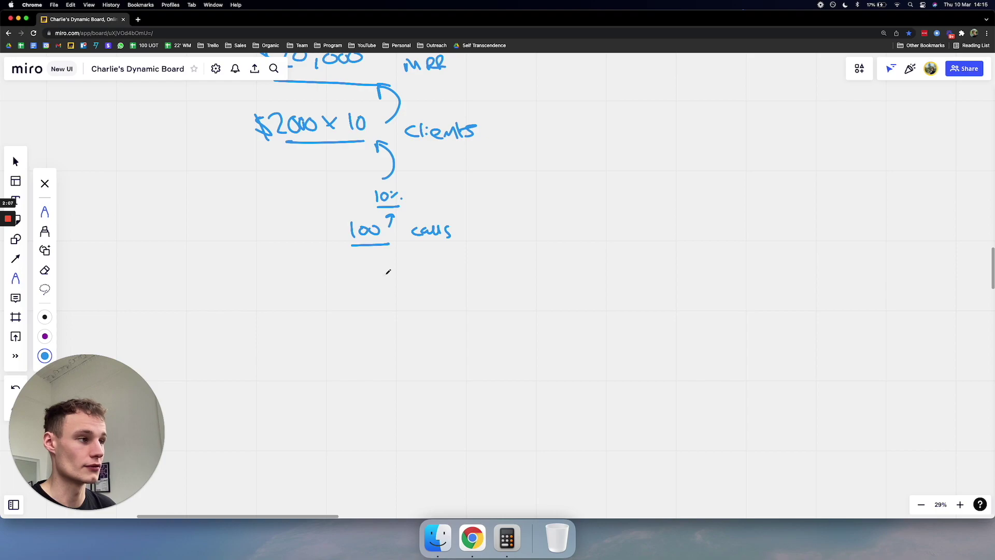
left_click_drag(387, 284, 398, 264)
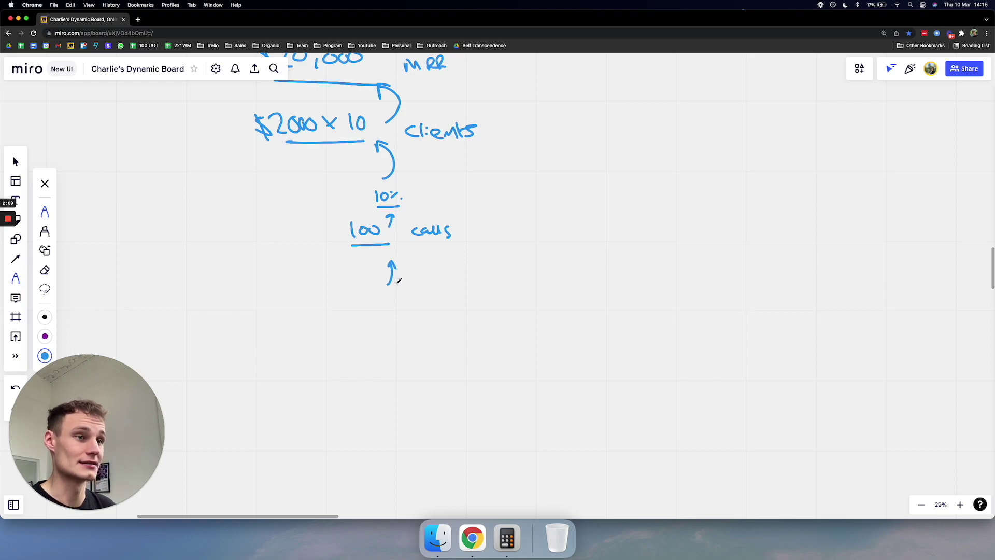
left_click_drag(396, 283, 417, 294)
left_click(425, 294)
Write an underlined 200 below, labelling 100 as Conduct and 200 as bookings.
mouse_move(351, 309)
left_mouse_down()
mouse_move(369, 322)
mouse_move(371, 310)
left_mouse_up()
left_click_drag(380, 310, 389, 323)
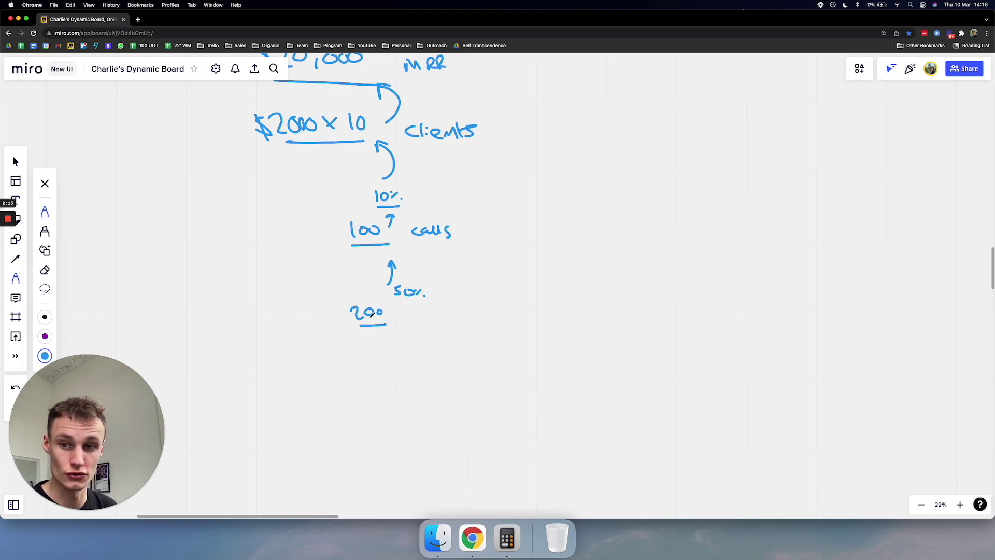
left_click_drag(268, 229, 324, 235)
mouse_move(264, 317)
left_mouse_down()
mouse_move(270, 328)
mouse_move(350, 317)
left_mouse_up()
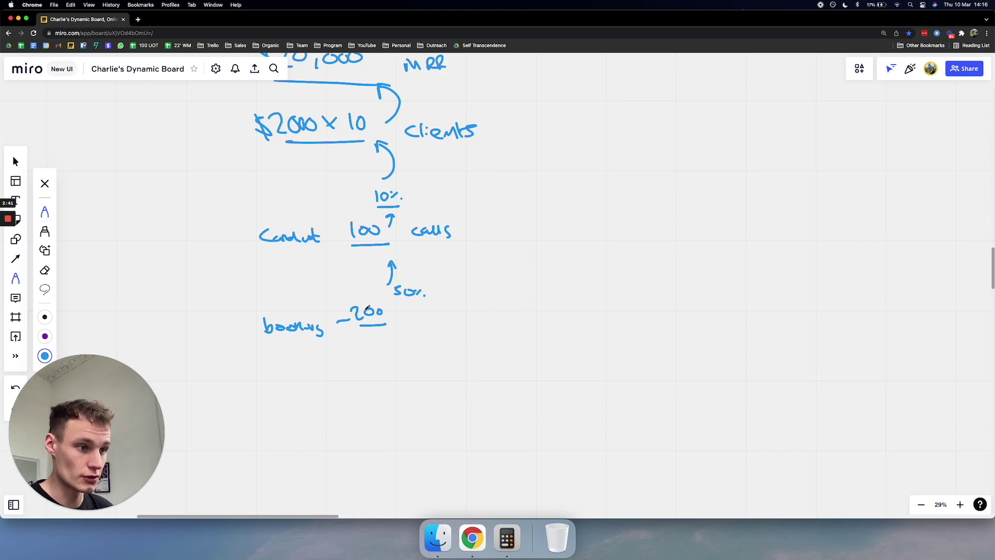
Re-underline $20,000 and draw a downward arrow from 200 with a 1. beneath it.
scroll(398, 335, "down", 3)
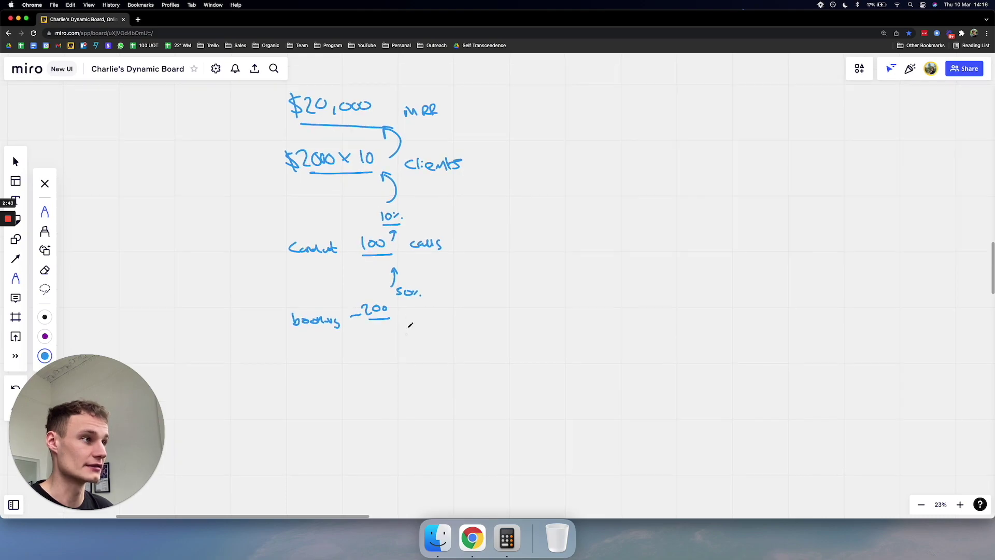
left_click_drag(308, 117, 382, 116)
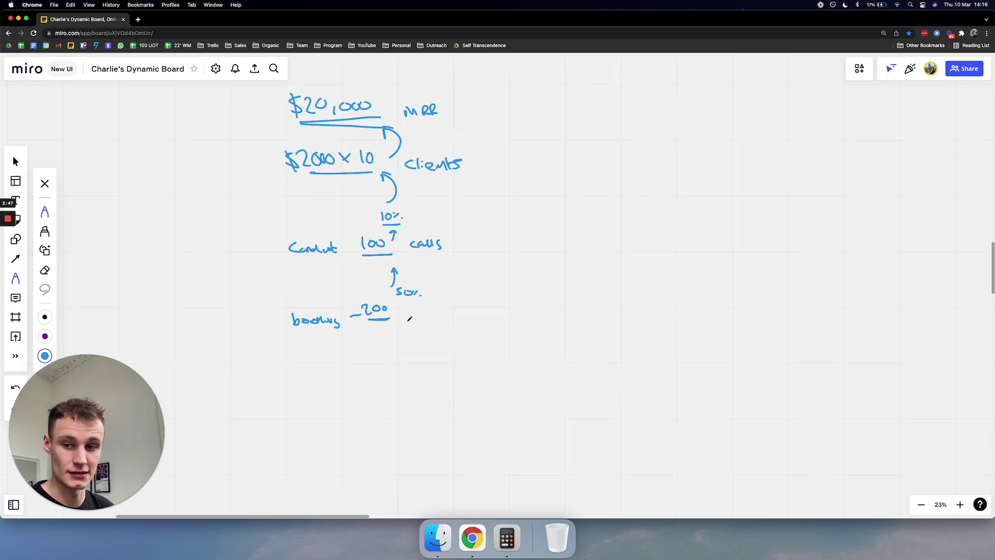
scroll(406, 311, "down", 2)
scroll(406, 302, "down", 2)
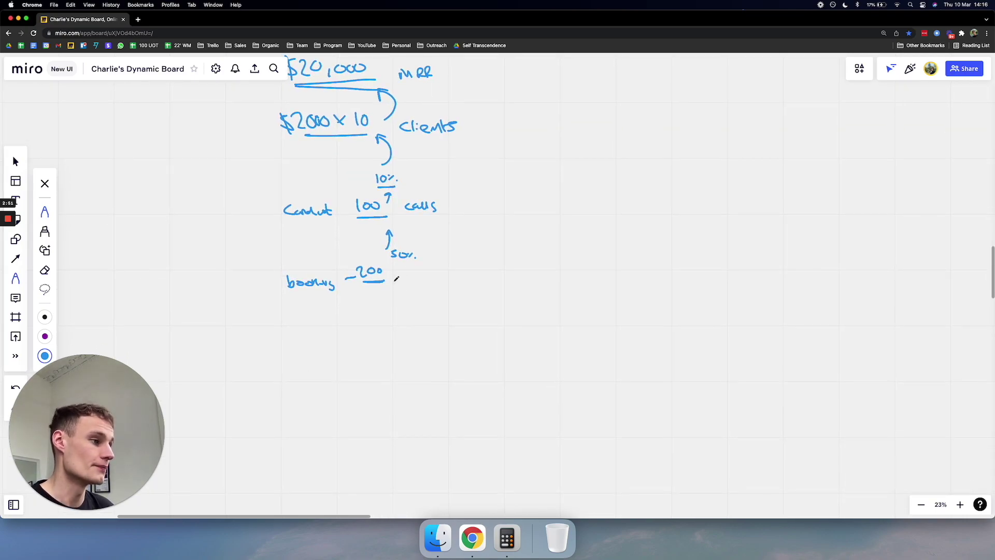
left_click_drag(394, 281, 407, 313)
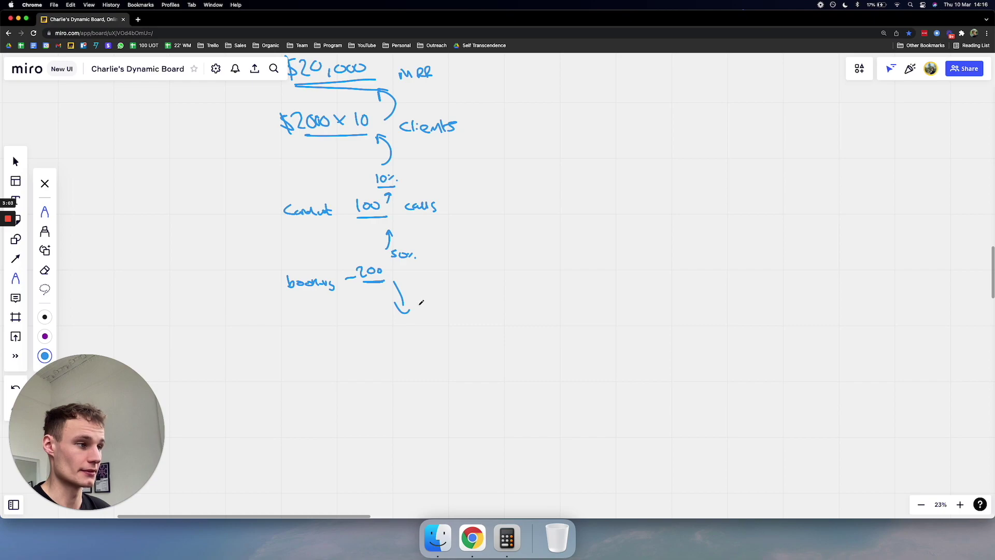
left_click_drag(401, 324, 402, 331)
left_click(406, 327)
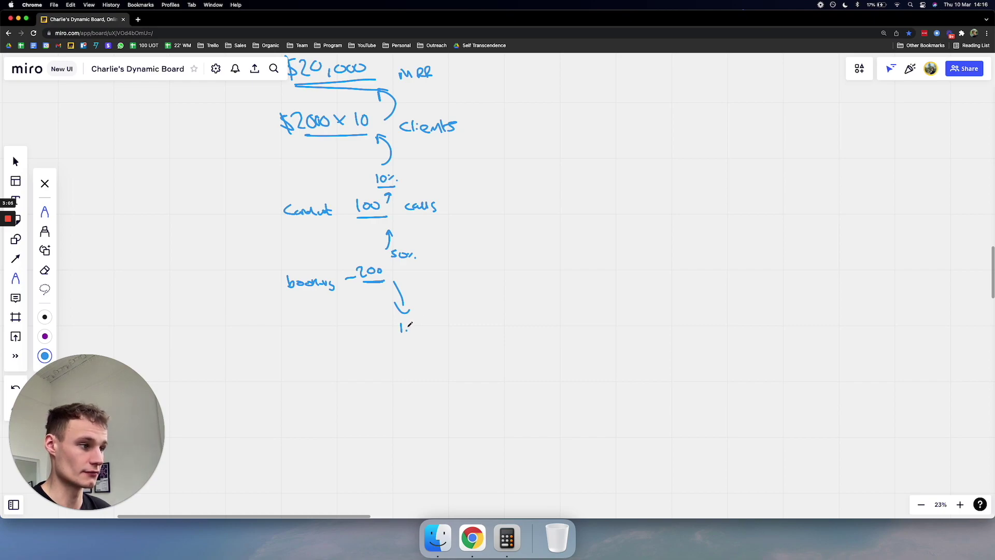
Erase the mistaken 1. and write an underlined 1% below the arrow tip.
left_click(44, 270)
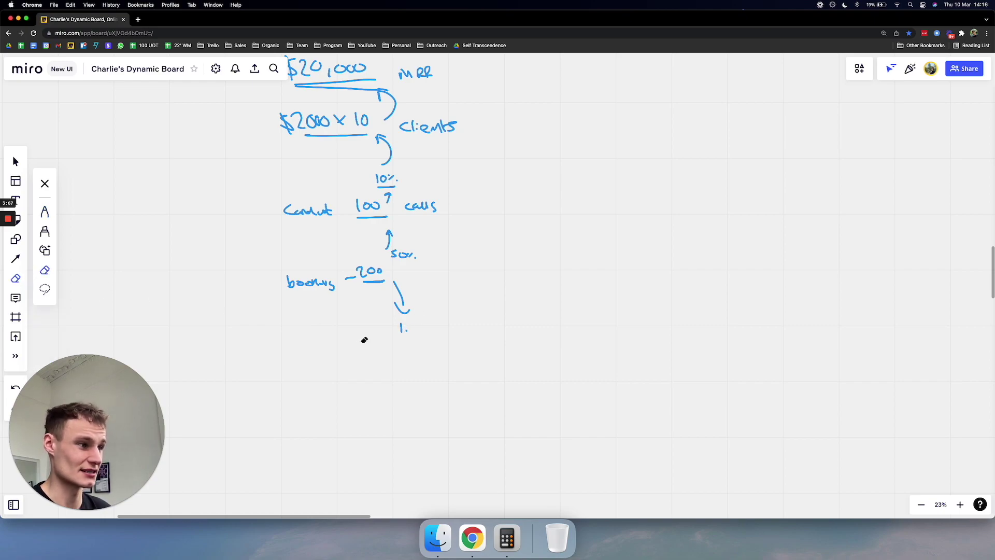
left_click_drag(361, 337, 412, 329)
left_click(46, 212)
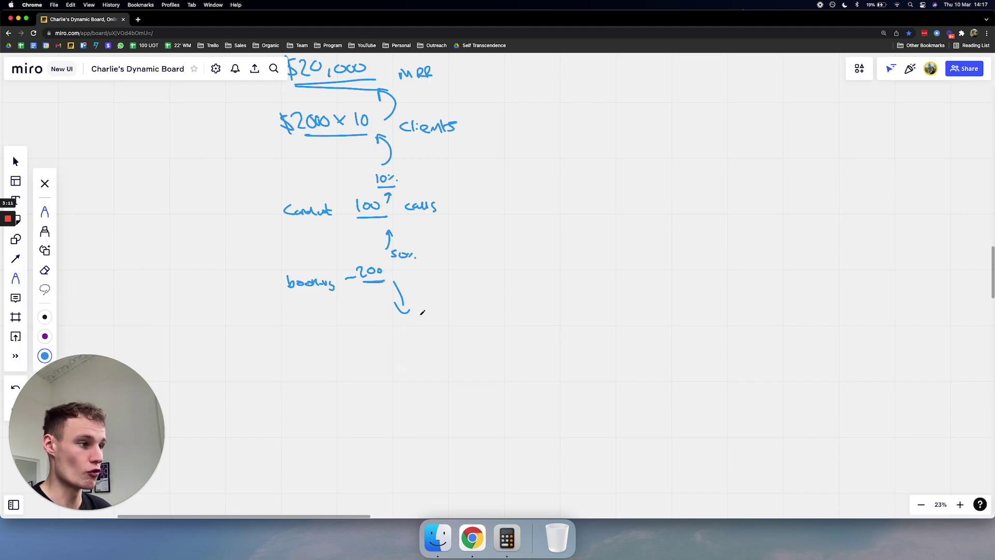
mouse_move(420, 312)
left_mouse_down()
mouse_move(420, 324)
mouse_move(435, 322)
left_mouse_up()
left_click_drag(412, 328, 440, 327)
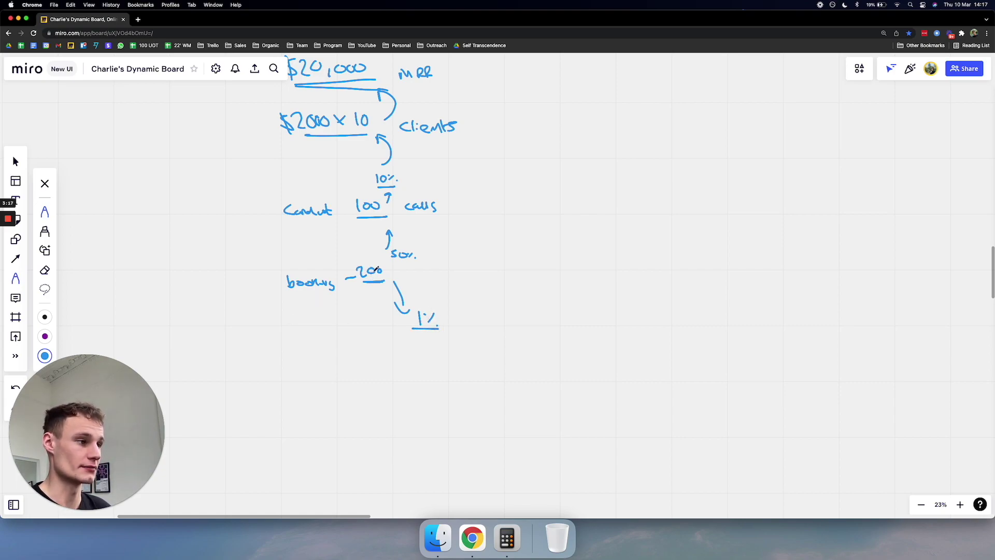
Calculate 200 × 100 in Calculator, then return to the Miro board.
left_click(507, 538)
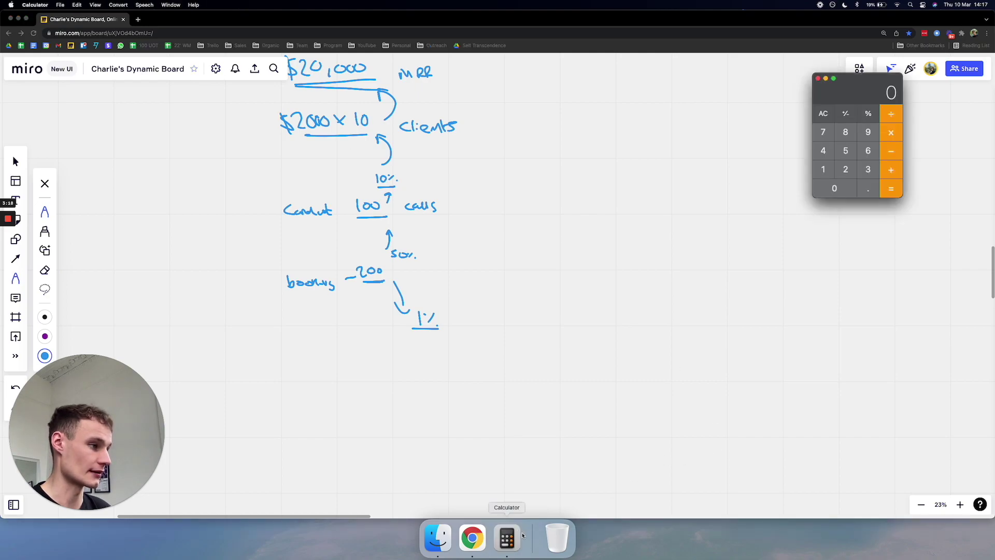
left_click(845, 169)
double_click(842, 188)
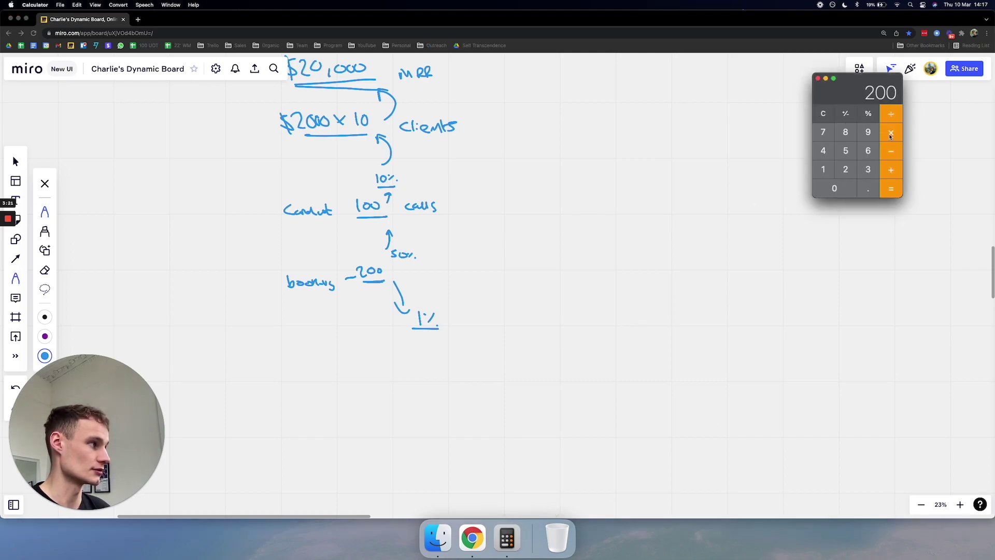
left_click(890, 132)
left_click(823, 169)
double_click(834, 188)
left_click(890, 189)
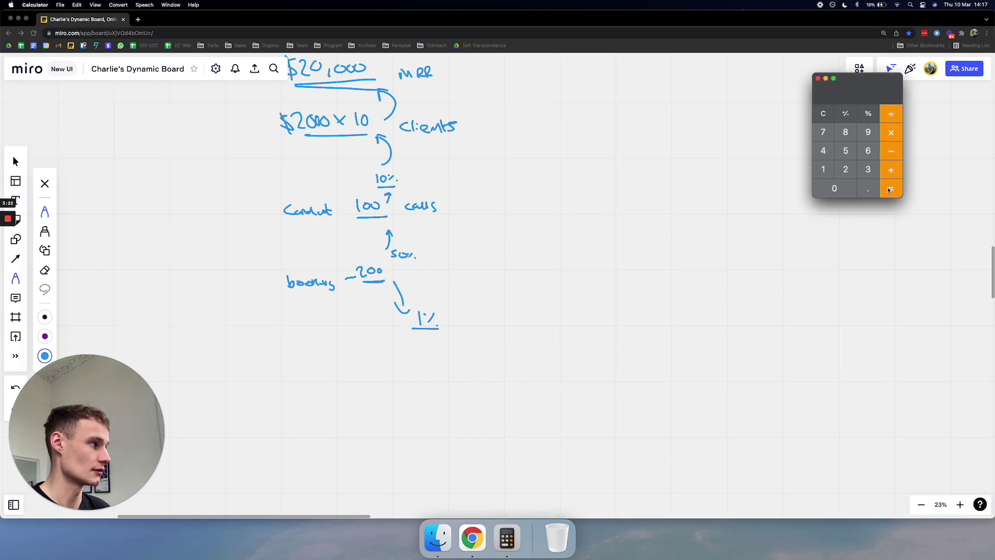
left_click(373, 354)
Write an underlined 20,000 below 1%, with an arrow looping back to $20,000.
mouse_move(327, 369)
left_mouse_down()
mouse_move(351, 360)
mouse_move(360, 387)
left_mouse_up()
mouse_move(374, 371)
left_mouse_down()
mouse_move(366, 378)
mouse_move(374, 371)
left_mouse_up()
mouse_move(393, 374)
left_mouse_down()
mouse_move(389, 388)
mouse_move(410, 382)
left_mouse_up()
mouse_move(425, 370)
left_mouse_down()
mouse_move(418, 376)
mouse_move(425, 369)
left_mouse_up()
left_click_drag(452, 369, 449, 370)
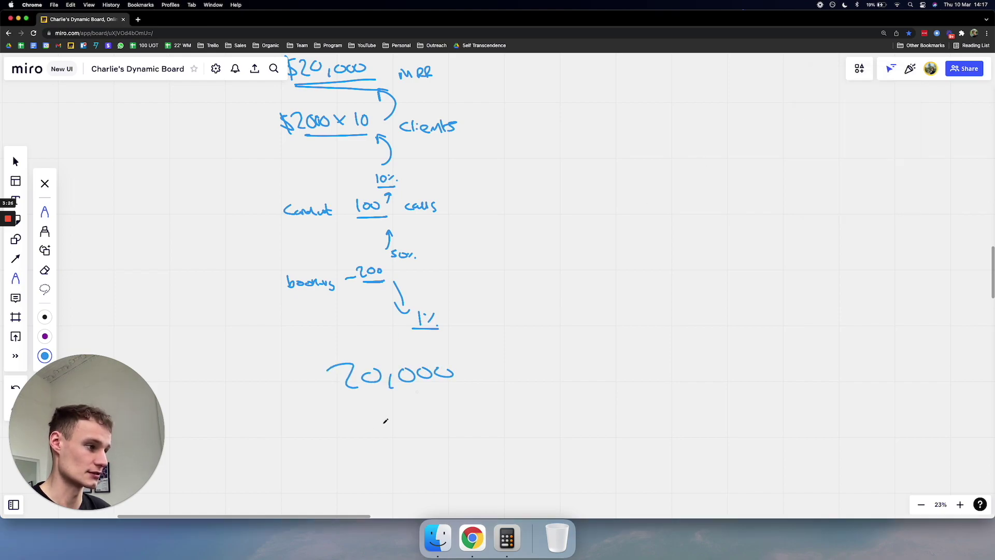
left_click_drag(337, 423, 480, 410)
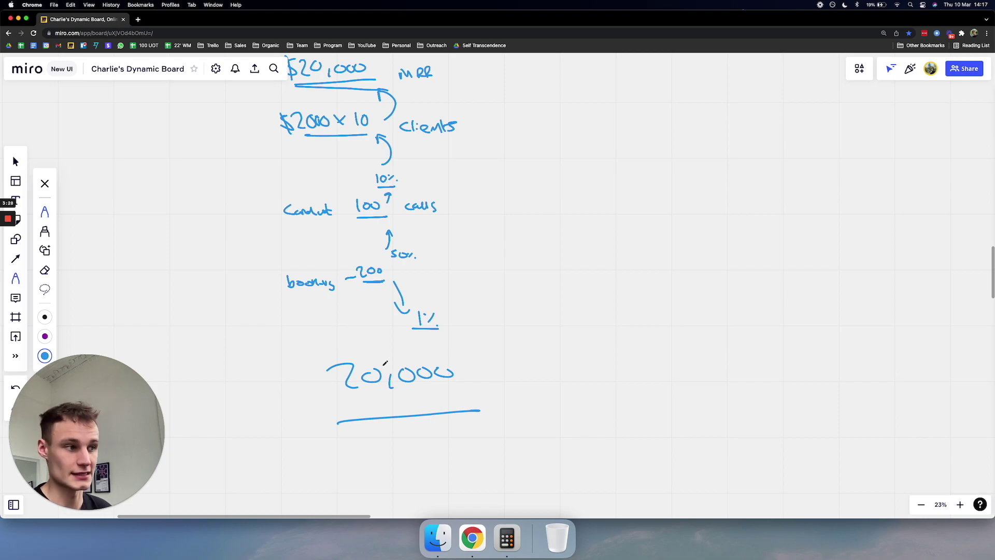
scroll(456, 254, "up", 3)
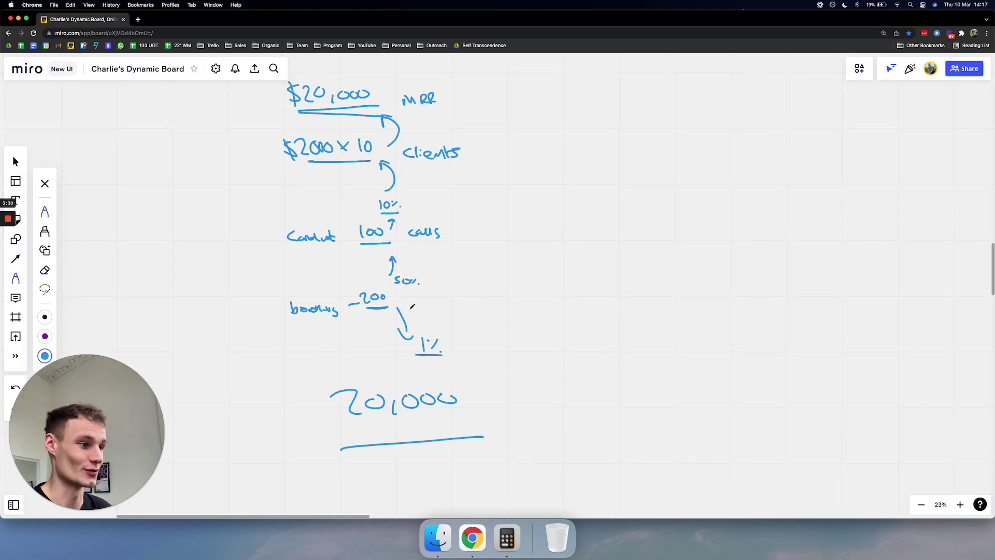
mouse_move(321, 403)
left_mouse_down()
mouse_move(206, 111)
mouse_move(256, 106)
mouse_move(250, 122)
left_mouse_up()
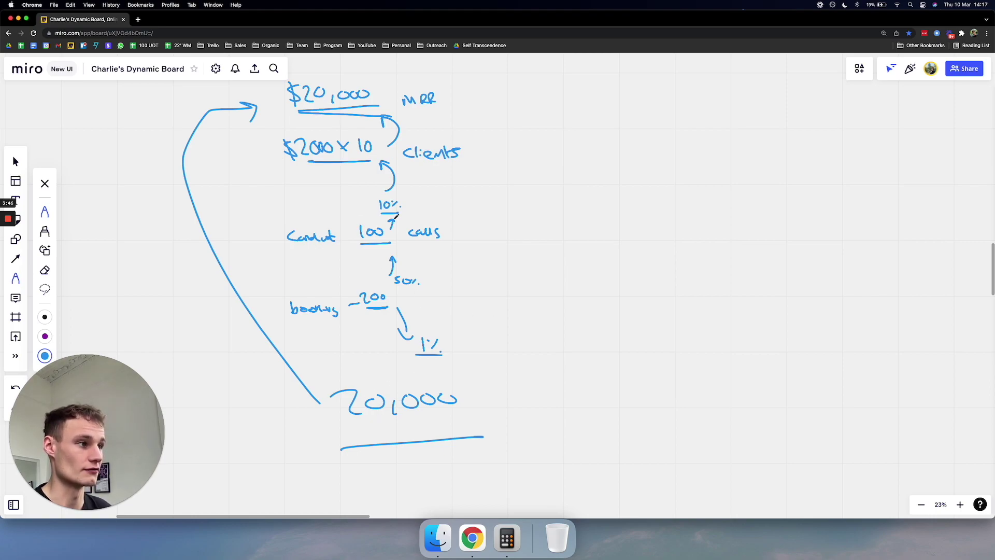
Circle the 10%, 50% and 1% rates and draw a blank line beside each.
mouse_move(387, 194)
left_mouse_down()
mouse_move(400, 213)
mouse_move(389, 209)
left_mouse_up()
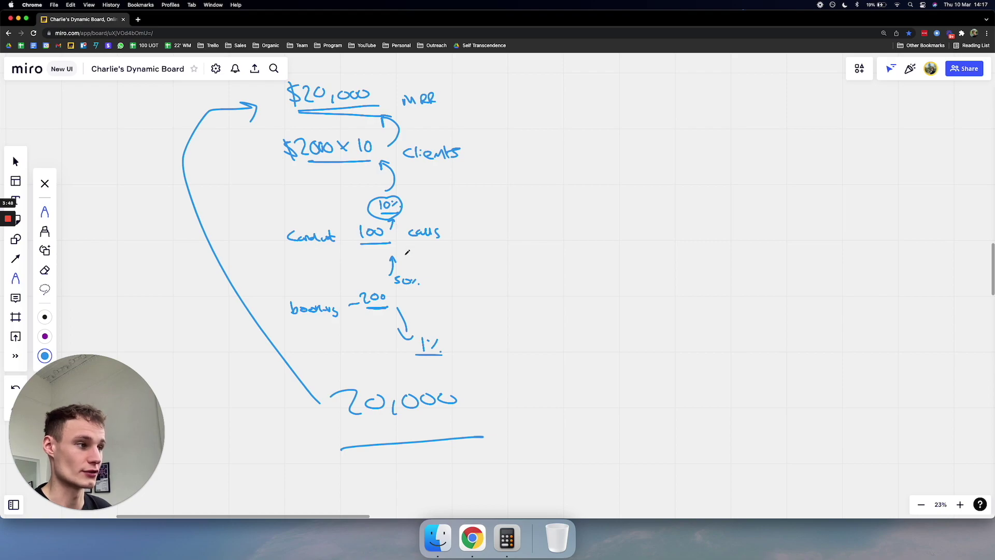
mouse_move(409, 264)
left_mouse_down()
mouse_move(422, 298)
mouse_move(405, 267)
left_mouse_up()
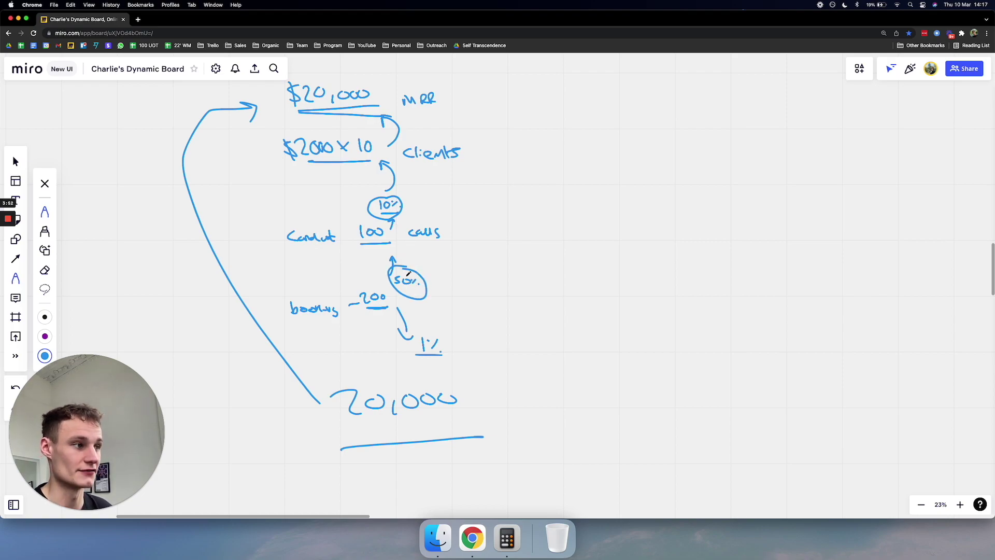
mouse_move(443, 328)
left_mouse_down()
mouse_move(448, 361)
mouse_move(442, 328)
left_mouse_up()
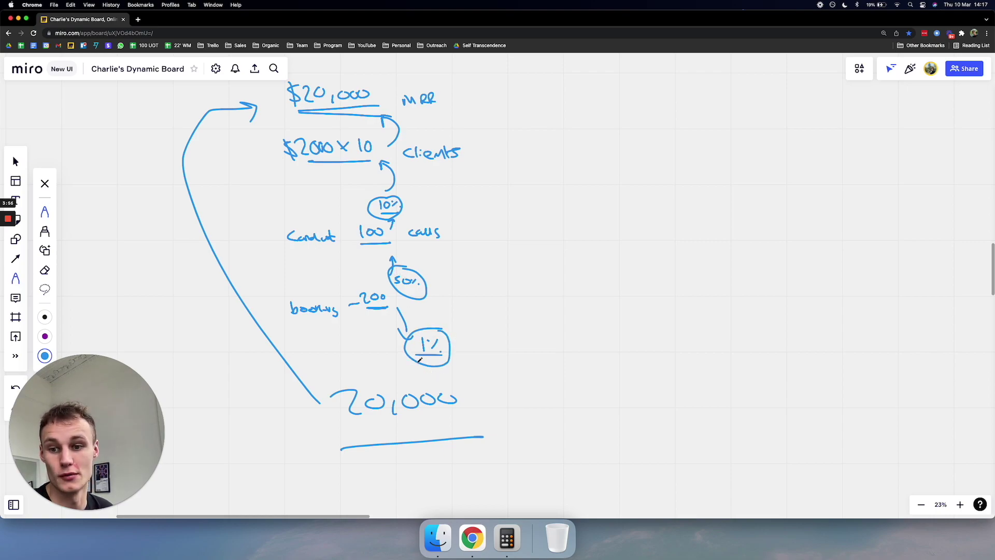
scroll(437, 347, "right", 2)
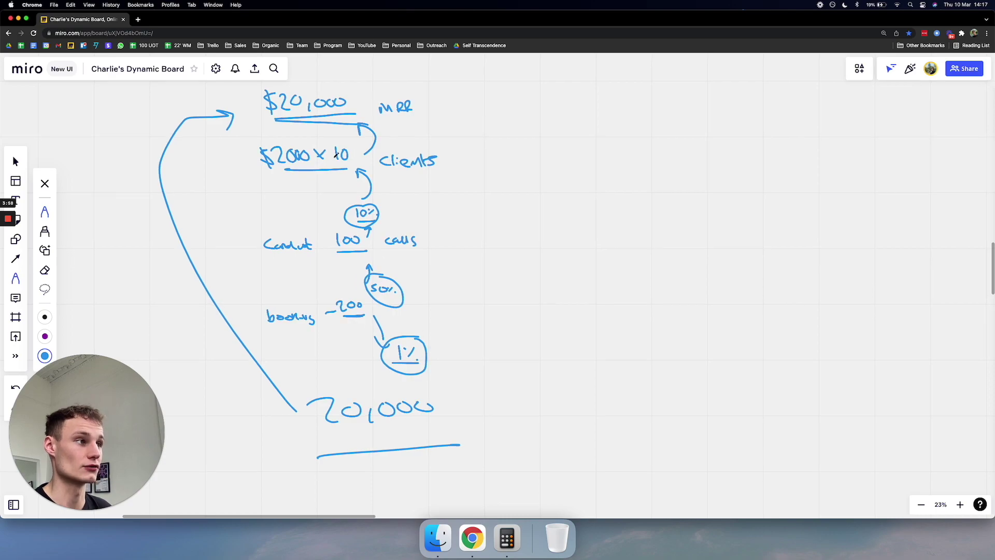
left_click_drag(399, 213, 480, 211)
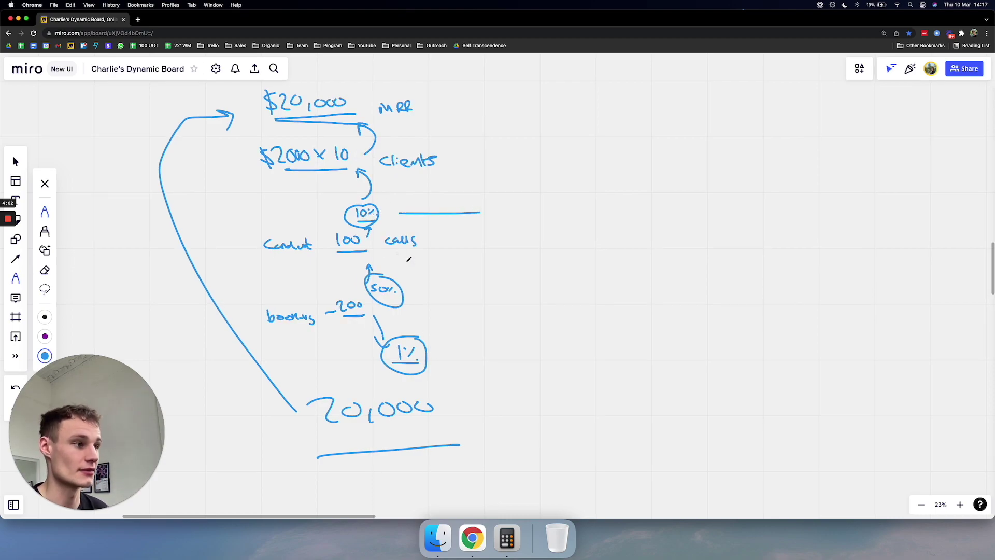
left_click_drag(418, 284, 506, 286)
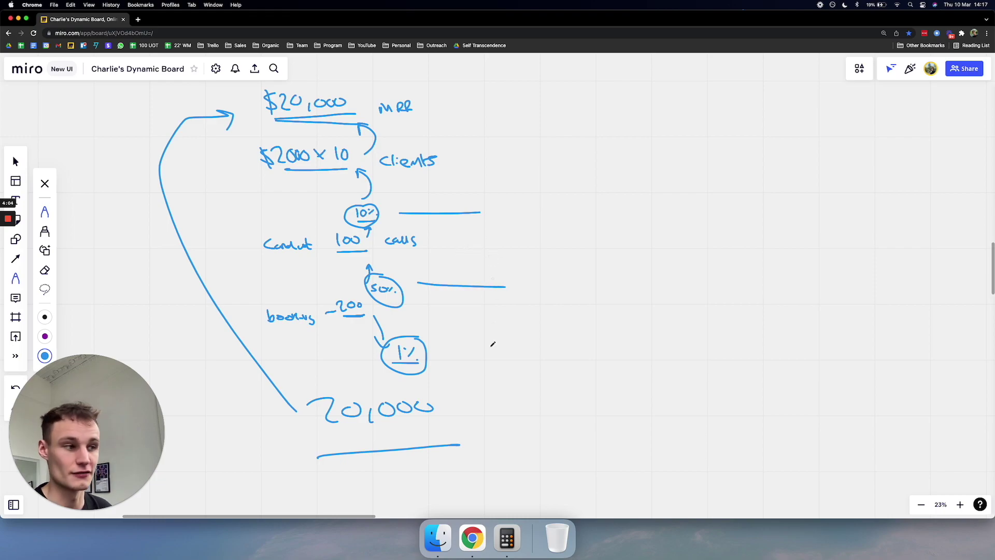
left_click_drag(449, 365, 533, 365)
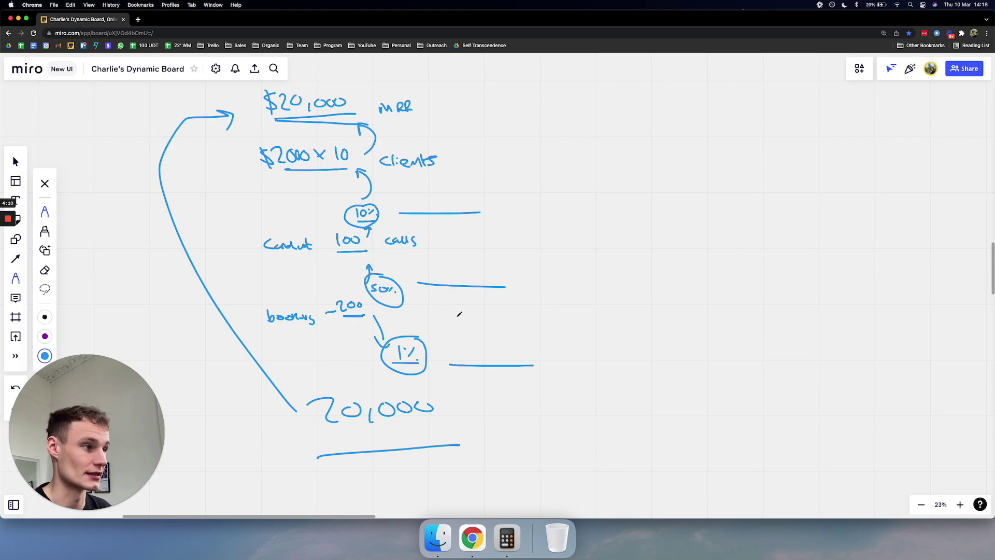
Circle the $20,000 MRR figure and draw a curved stroke down-right from 20,000.
scroll(383, 368, "up", 1)
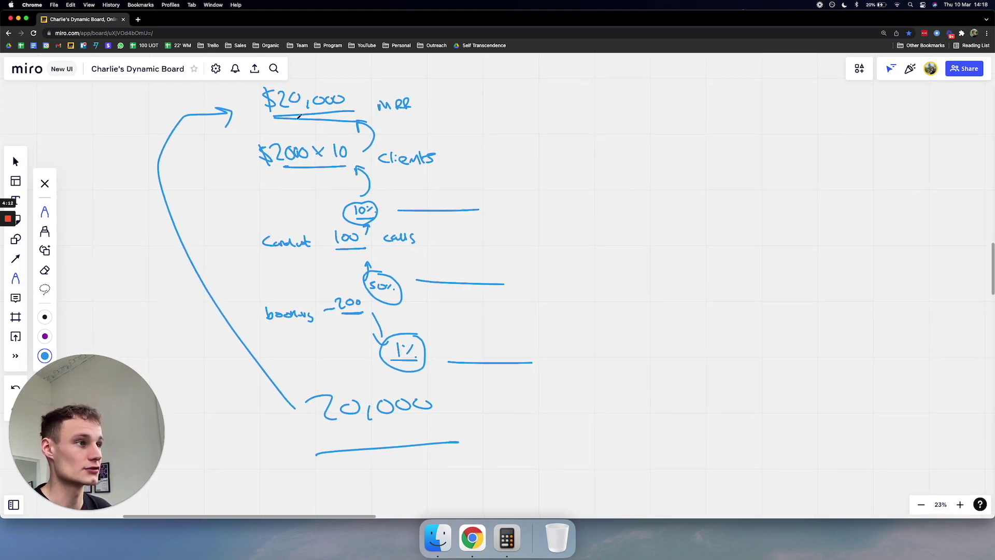
mouse_move(285, 126)
left_mouse_down()
mouse_move(380, 97)
mouse_move(252, 107)
mouse_move(369, 118)
mouse_move(269, 90)
left_mouse_up()
scroll(371, 337, "down", 3)
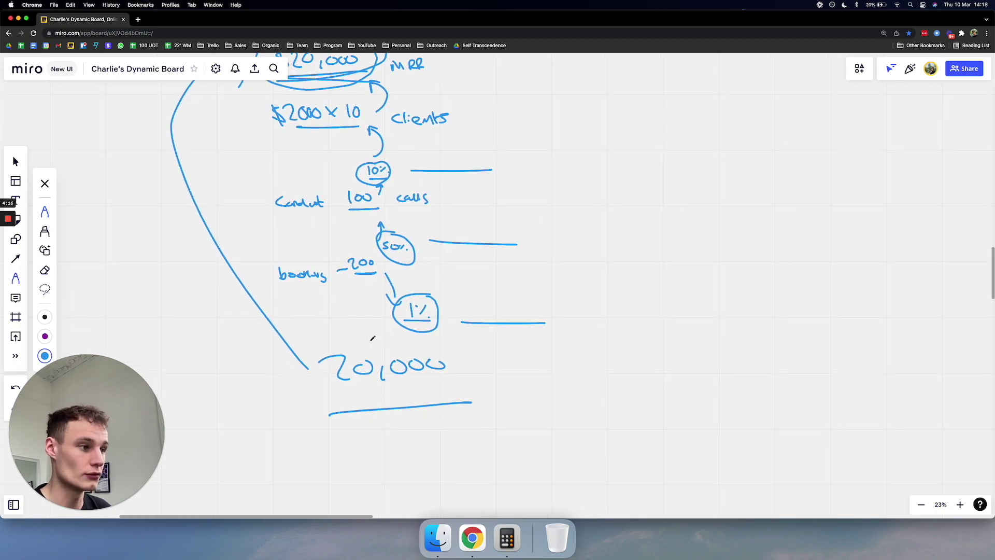
mouse_move(371, 337)
left_mouse_down()
mouse_move(311, 394)
mouse_move(376, 336)
mouse_move(365, 346)
left_mouse_up()
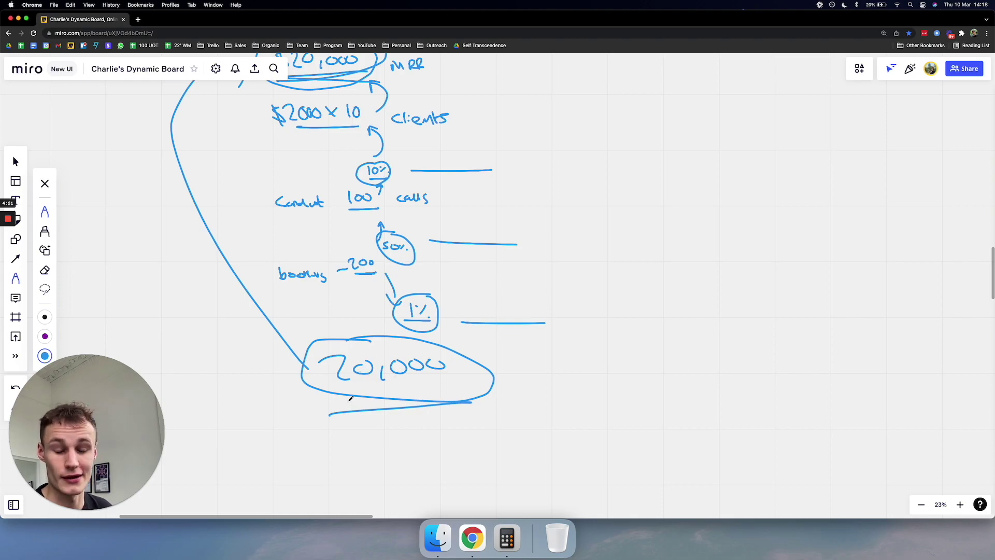
scroll(371, 403, "down", 2)
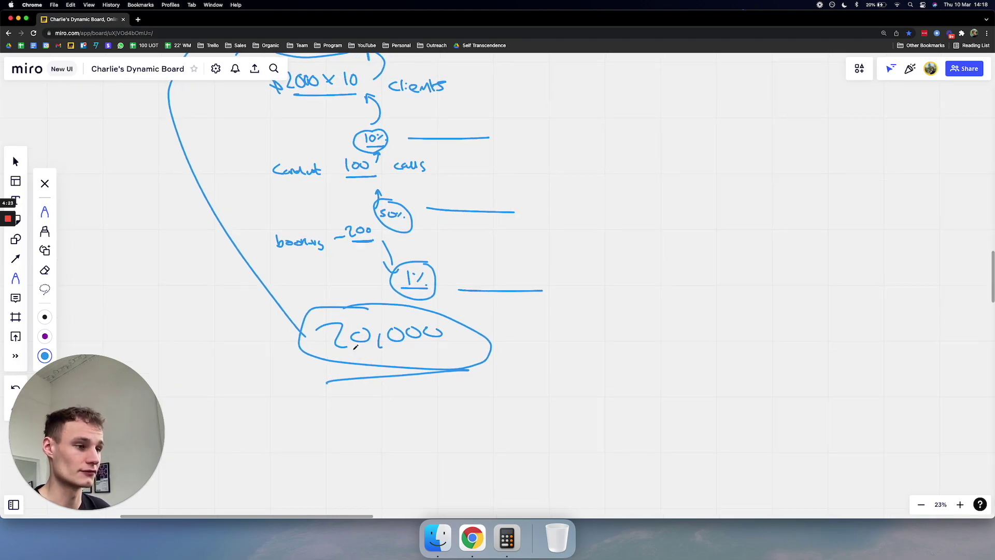
scroll(385, 349, "right", 3)
scroll(384, 349, "down", 1)
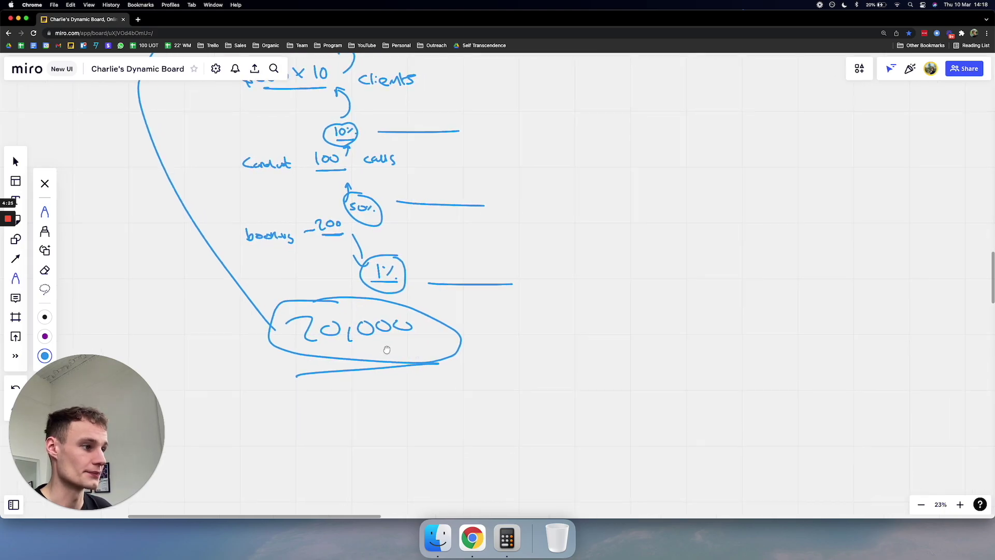
mouse_move(390, 346)
left_mouse_down()
mouse_move(505, 417)
mouse_move(483, 427)
left_mouse_up()
scroll(553, 402, "right", 6)
scroll(552, 402, "down", 2)
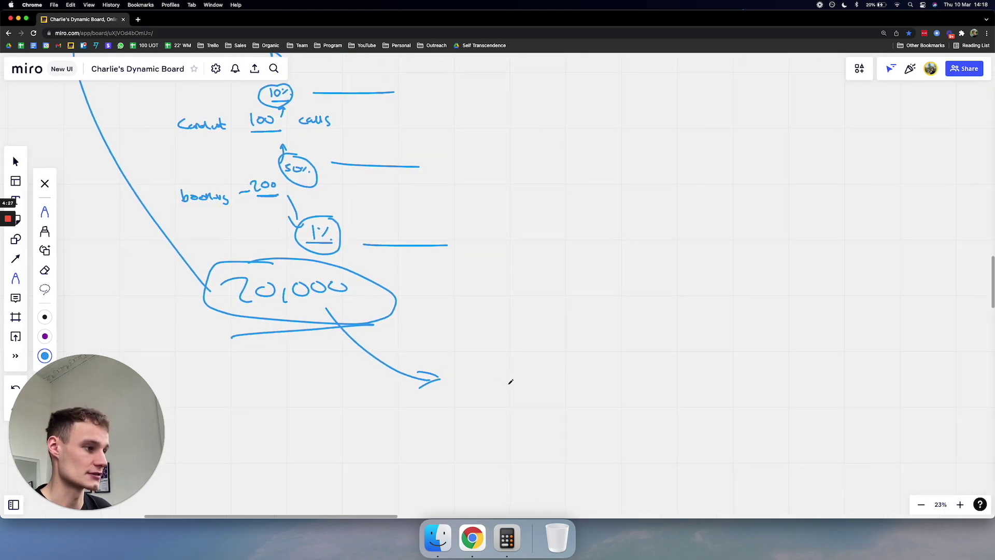
scroll(456, 378, "down", 5)
scroll(465, 347, "up", 1)
Add an arrow with an underlined '/12 month' note at the top, and write 365.
mouse_move(337, 133)
left_mouse_down()
mouse_move(404, 124)
mouse_move(403, 134)
mouse_move(442, 133)
mouse_move(496, 120)
left_mouse_up()
left_click_drag(422, 144, 488, 139)
scroll(466, 155, "down", 1)
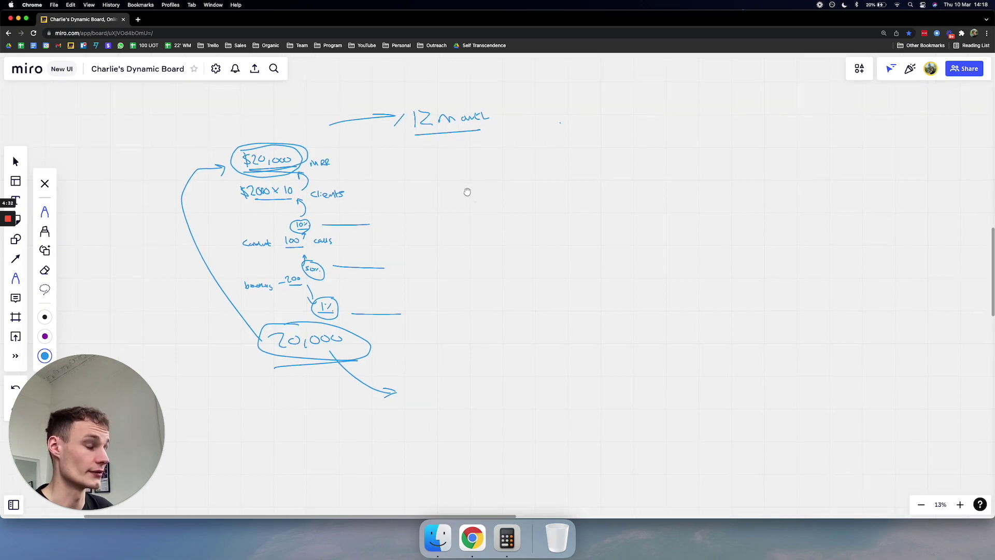
mouse_move(417, 187)
left_mouse_down()
mouse_move(428, 202)
mouse_move(440, 197)
left_mouse_up()
left_click_drag(456, 191, 450, 201)
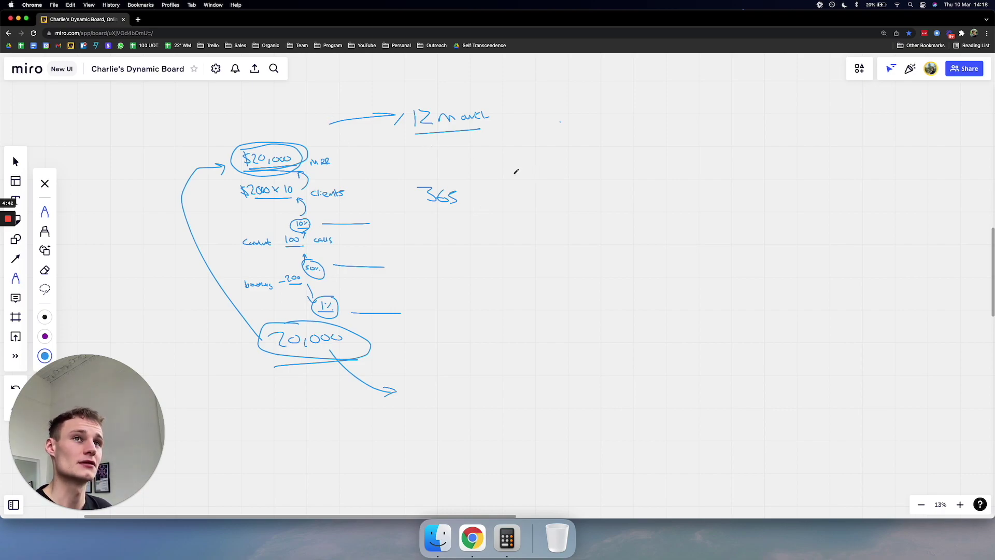
Jot deductions of 100, 30 and 20 under 365, plus 365 − 150 beside them.
mouse_move(477, 198)
left_mouse_down()
mouse_move(521, 194)
mouse_move(526, 206)
mouse_move(496, 227)
mouse_move(518, 225)
mouse_move(528, 240)
mouse_move(507, 257)
mouse_move(528, 253)
left_mouse_up()
left_click_drag(509, 272, 521, 270)
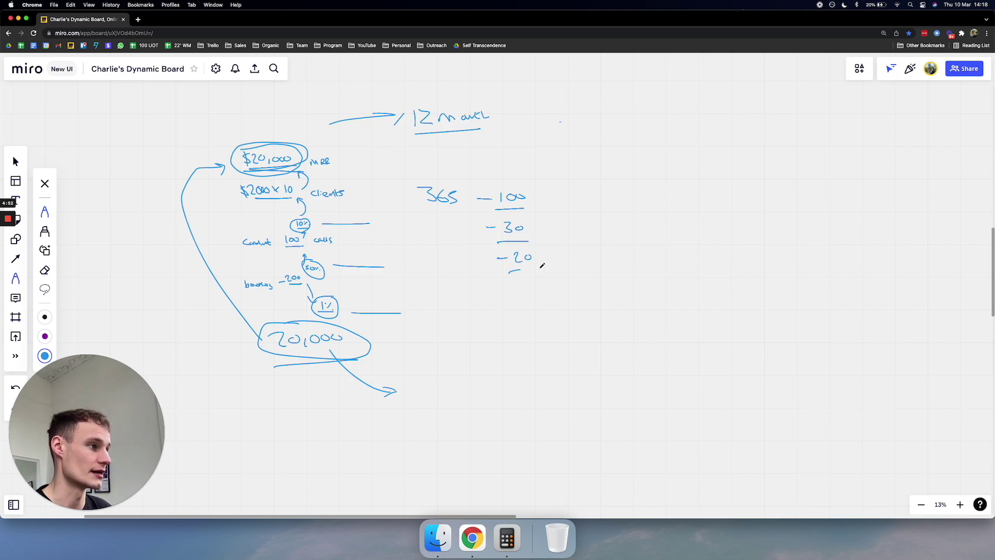
left_click_drag(566, 233, 605, 228)
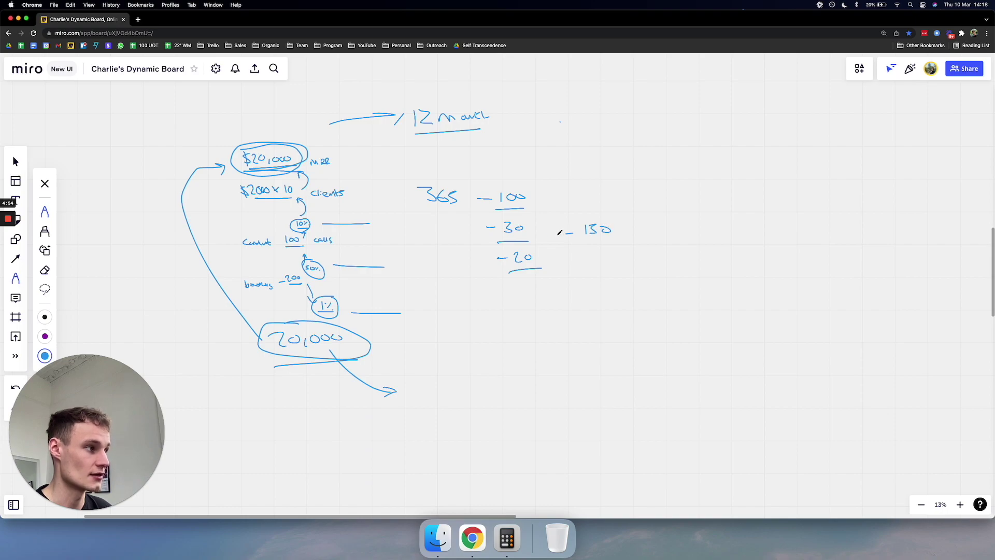
left_click_drag(533, 234, 544, 238)
left_click_drag(551, 229, 555, 236)
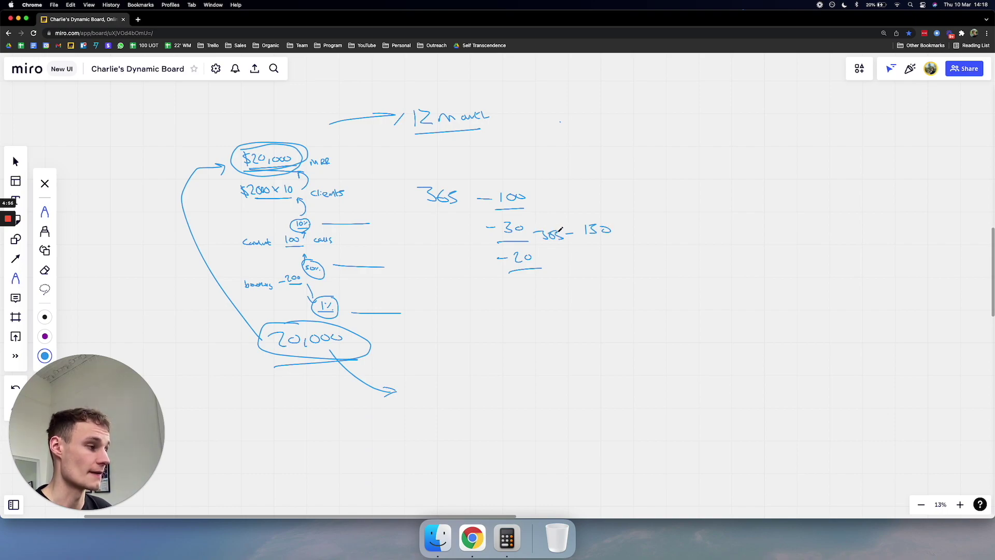
Compute 365 − 150 in Calculator and return to the Miro board.
key("super+Tab")
key("Escape")
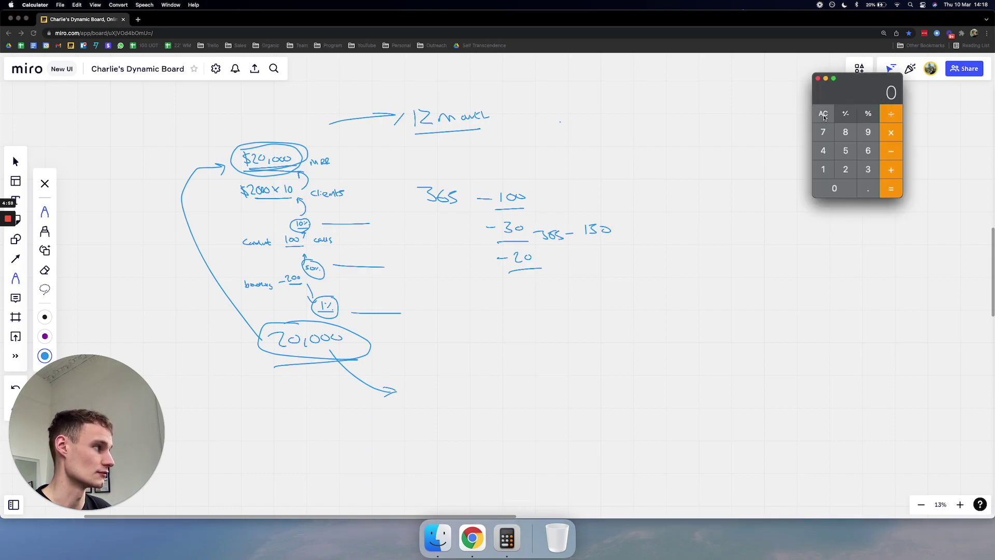
type("365")
key("minus")
type("150")
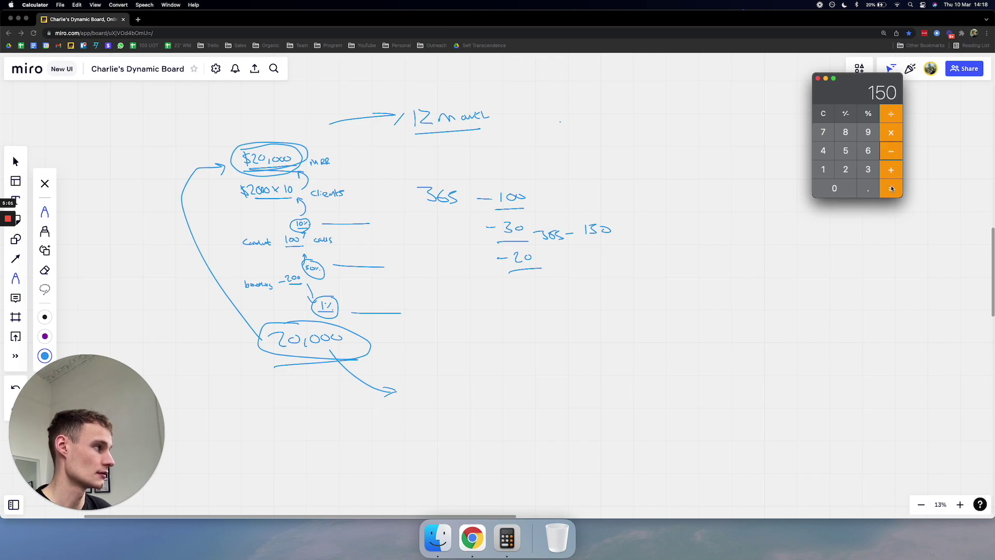
key("Return")
left_click(669, 248)
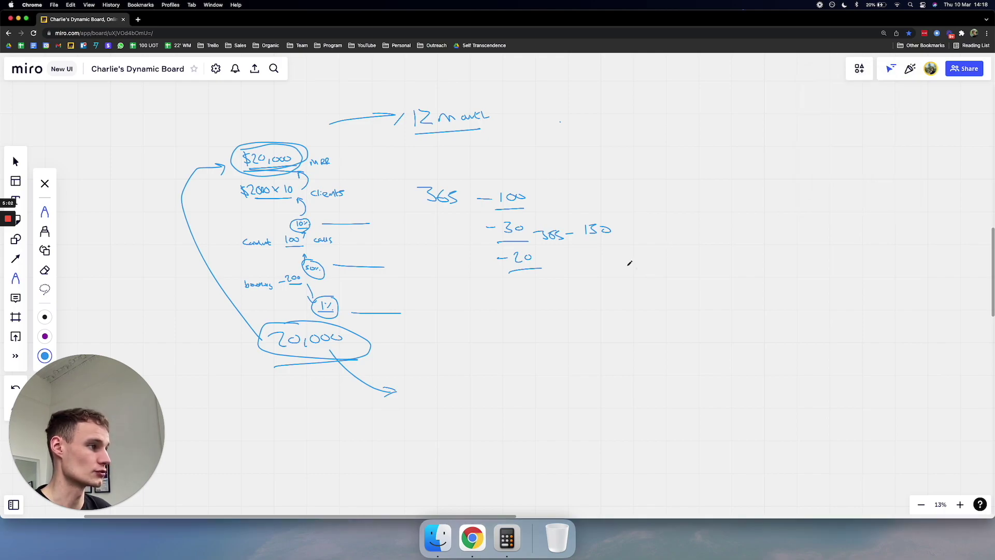
Write the result 215 and draw an arrow from the 20,000 circle to it.
left_click_drag(550, 296, 567, 309)
mouse_move(578, 291)
left_mouse_down()
mouse_move(576, 311)
mouse_move(635, 320)
left_mouse_up()
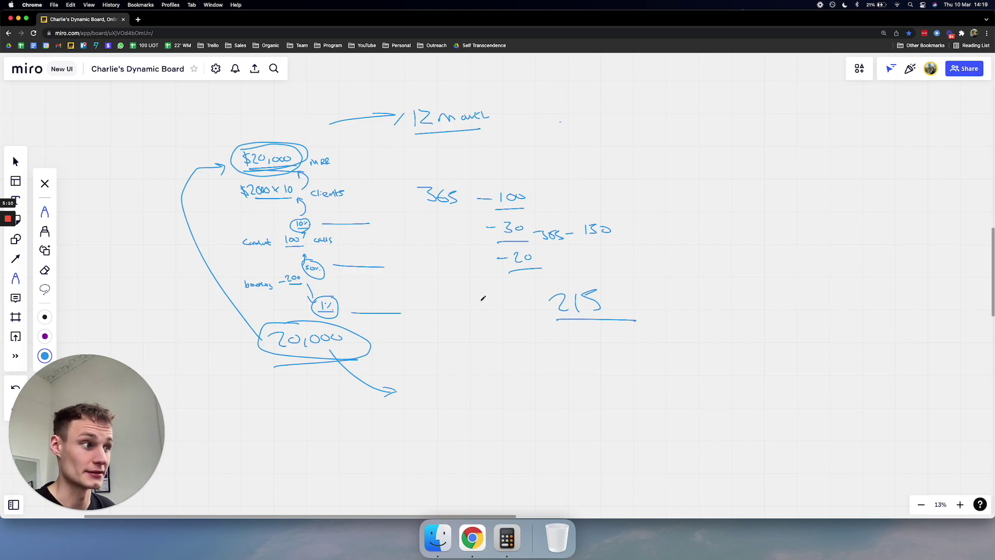
mouse_move(372, 346)
left_mouse_down()
mouse_move(544, 318)
mouse_move(529, 338)
left_mouse_up()
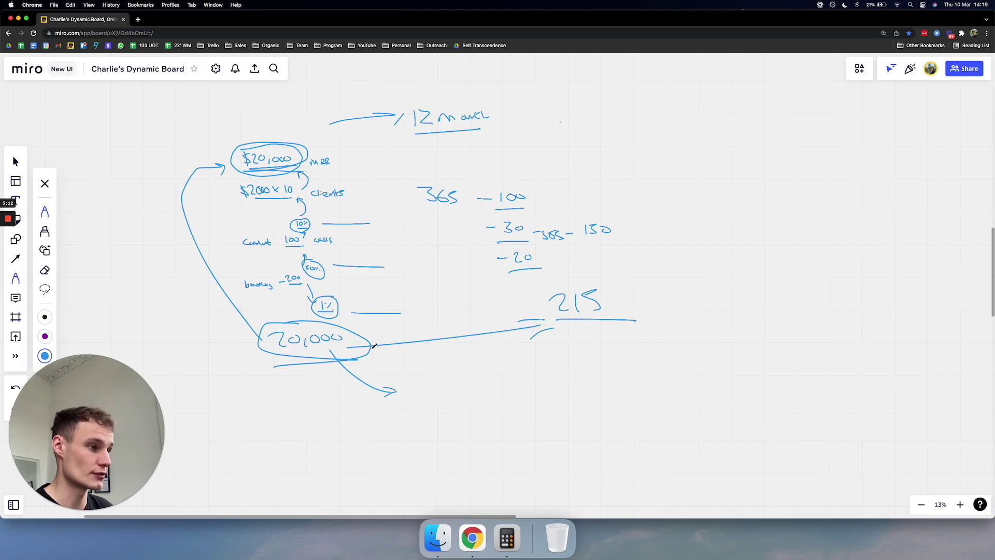
Clear Calculator and enter 20000, correcting an extra zero.
left_click(507, 537)
left_click(823, 113)
type("215")
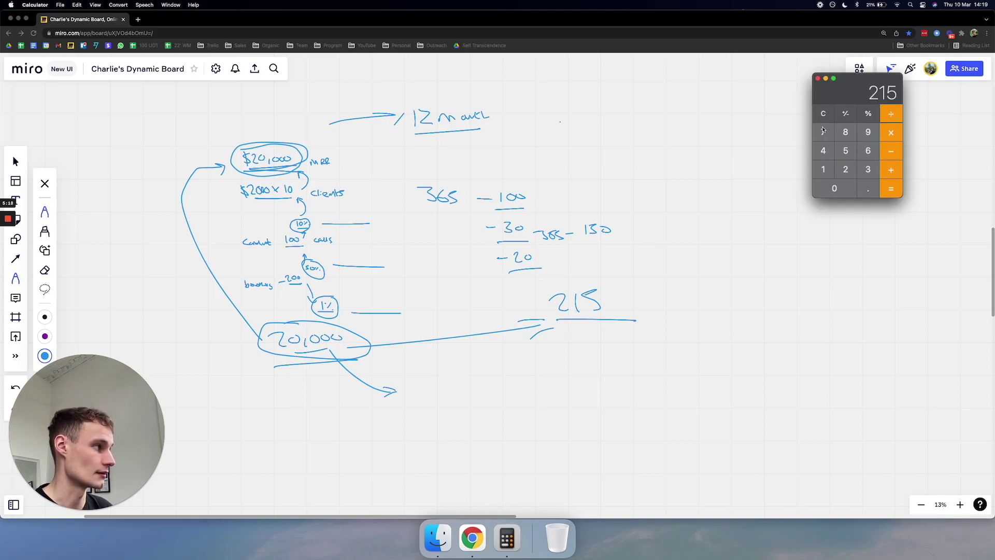
left_click(822, 113)
left_click(845, 169)
left_click(835, 188)
left_click(838, 188)
left_click(838, 190)
left_click(840, 190)
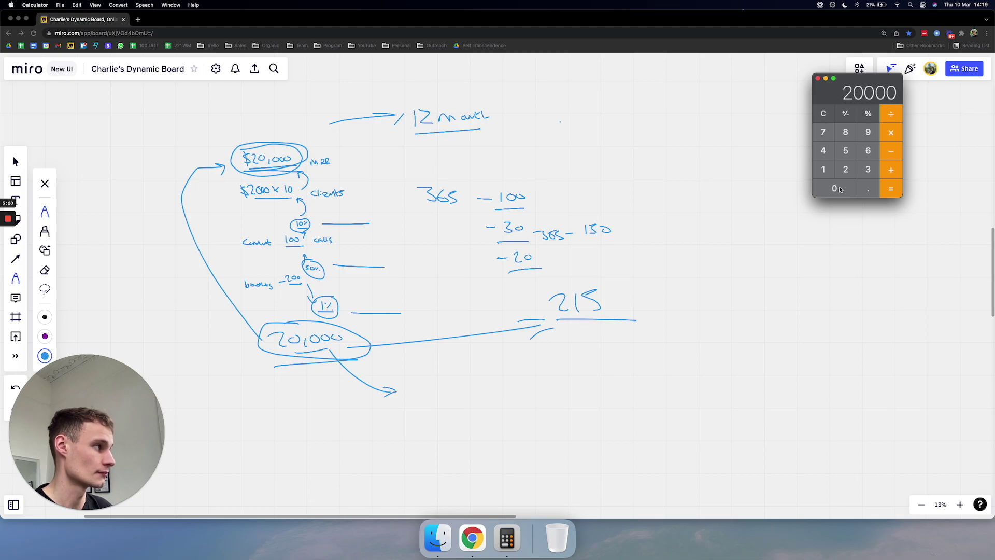
left_click(839, 189)
key("Escape")
key("2")
left_click(839, 190)
left_click(839, 190)
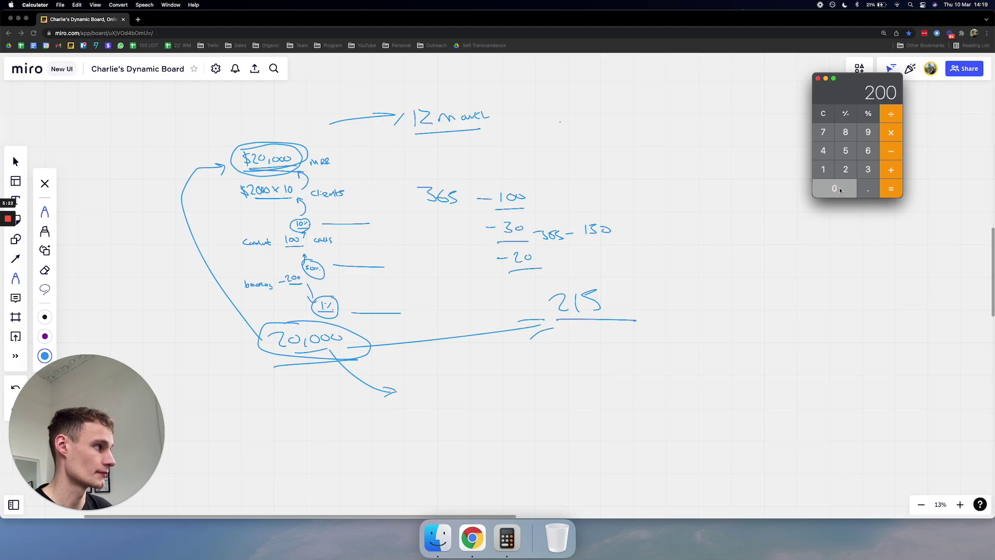
left_click(840, 190)
left_click(840, 189)
Divide 20000 by 215 and write the result 93 below 215 on the board.
left_click(893, 114)
left_click(845, 169)
left_click(823, 169)
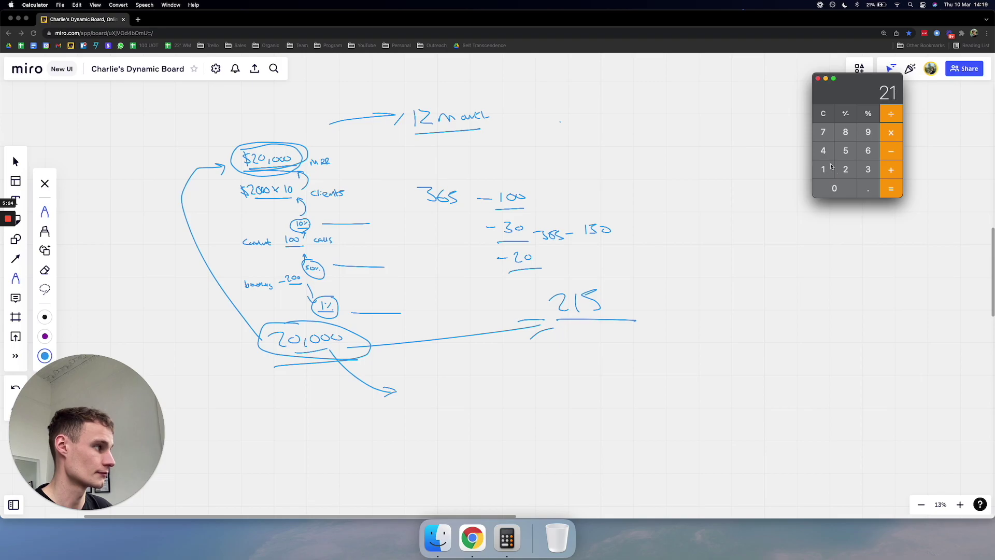
left_click(845, 150)
left_click(889, 188)
left_click(593, 355)
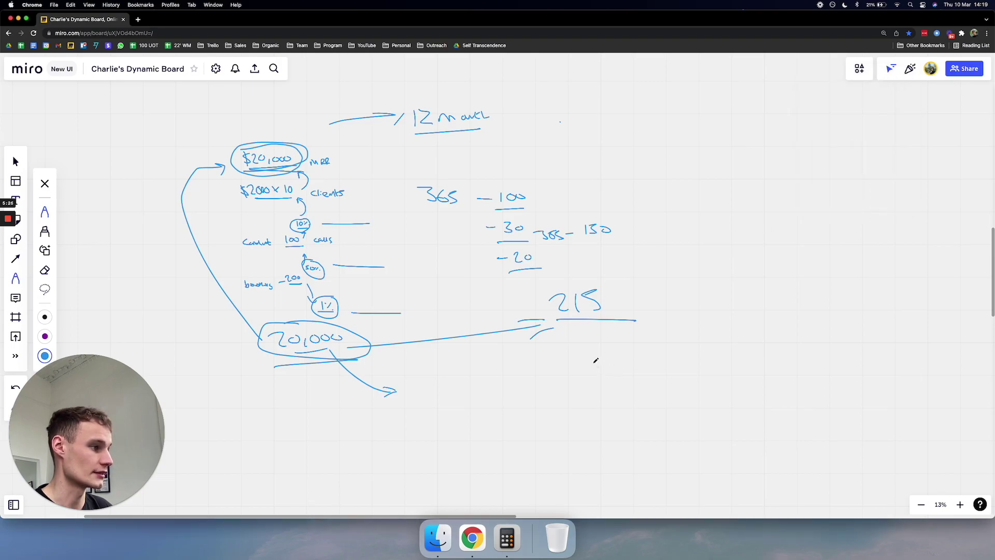
mouse_move(590, 357)
left_mouse_down()
mouse_move(590, 393)
mouse_move(624, 382)
left_mouse_up()
Underline 93, enclose it in a large ellipse and a smaller circle, and add an upward arrow.
left_click_drag(565, 407, 657, 401)
mouse_move(674, 354)
left_mouse_down()
mouse_move(438, 438)
mouse_move(659, 327)
left_mouse_up()
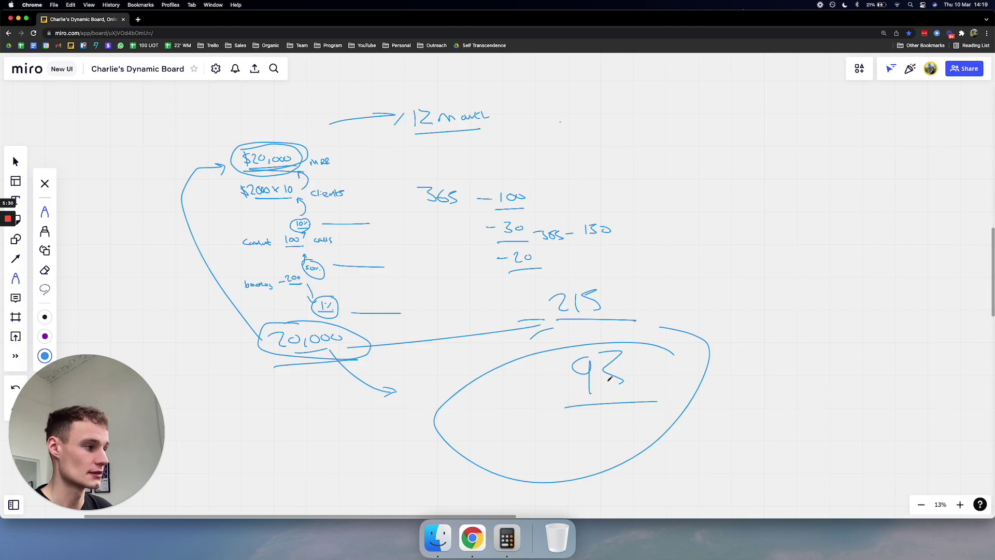
left_click_drag(622, 382, 600, 386)
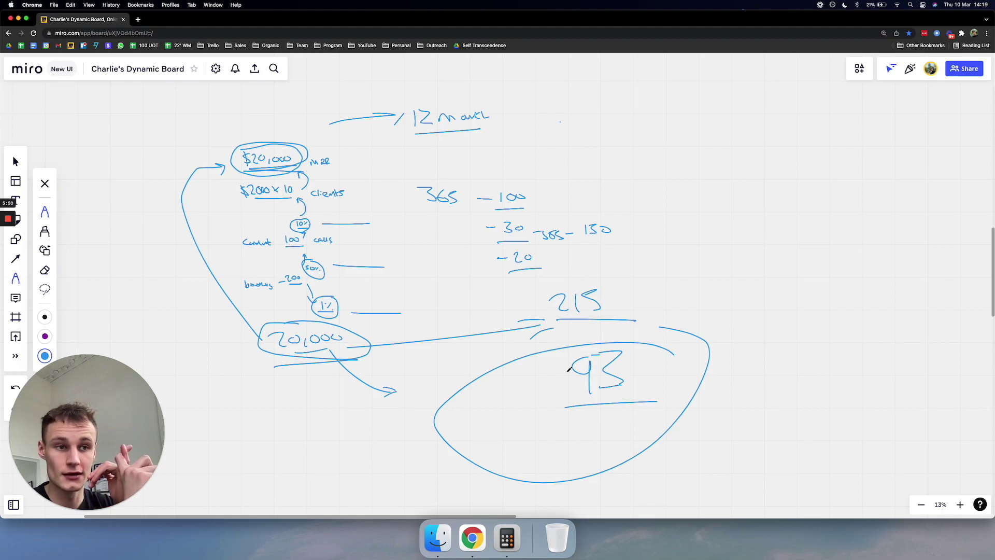
mouse_move(592, 403)
left_mouse_down()
mouse_move(547, 408)
mouse_move(563, 407)
left_mouse_up()
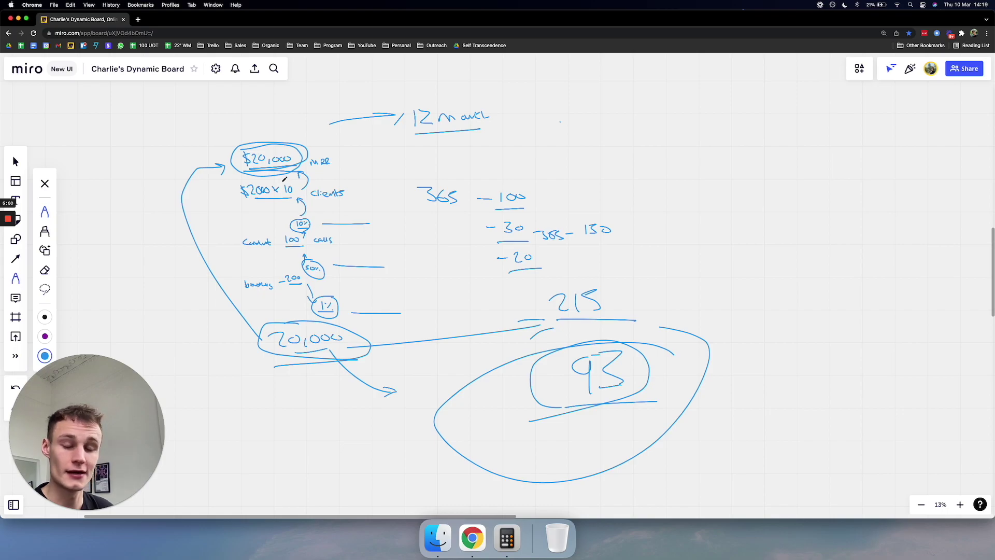
mouse_move(579, 445)
left_mouse_down()
mouse_move(595, 404)
mouse_move(601, 413)
left_mouse_up()
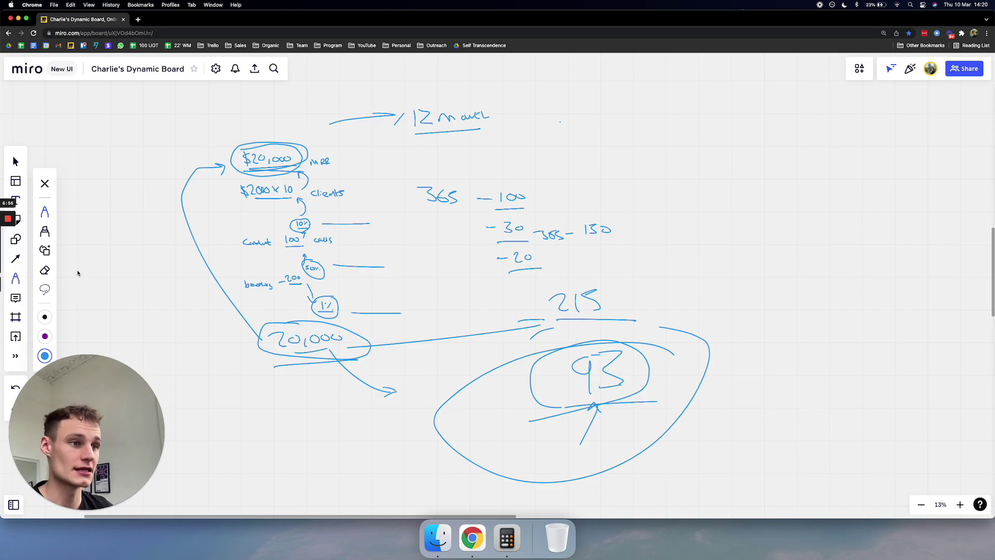
Erase the circled $20,000 and every other funnel stroke, then go back to the blue pen.
left_click(45, 270)
left_click_drag(228, 162, 382, 140)
mouse_move(457, 126)
left_mouse_down()
mouse_move(533, 222)
mouse_move(446, 428)
mouse_move(422, 387)
mouse_move(570, 340)
mouse_move(417, 308)
mouse_move(344, 341)
mouse_move(389, 395)
mouse_move(313, 342)
mouse_move(331, 301)
mouse_move(247, 280)
mouse_move(300, 246)
mouse_move(335, 206)
mouse_move(315, 171)
mouse_move(421, 211)
mouse_move(657, 202)
mouse_move(526, 266)
mouse_move(575, 224)
left_mouse_up()
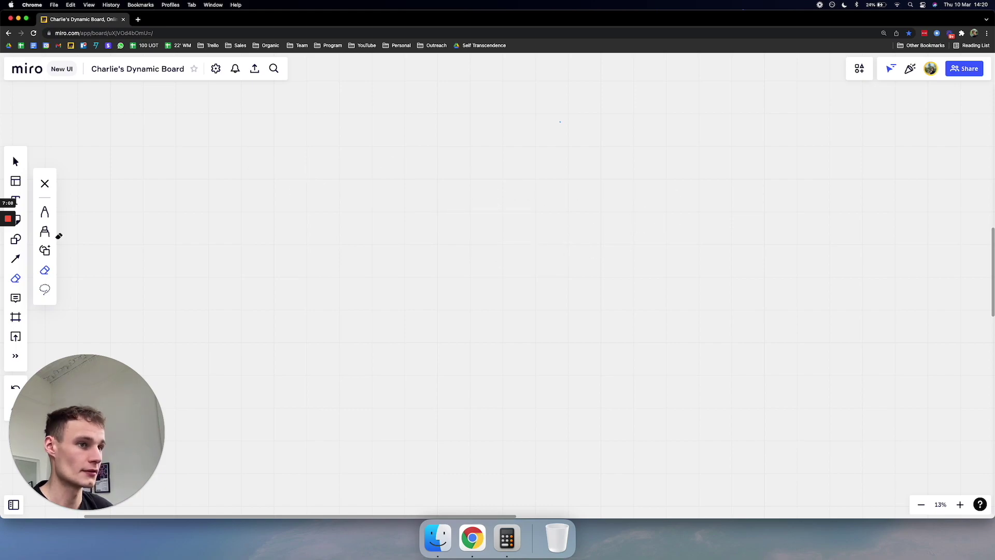
left_click(45, 212)
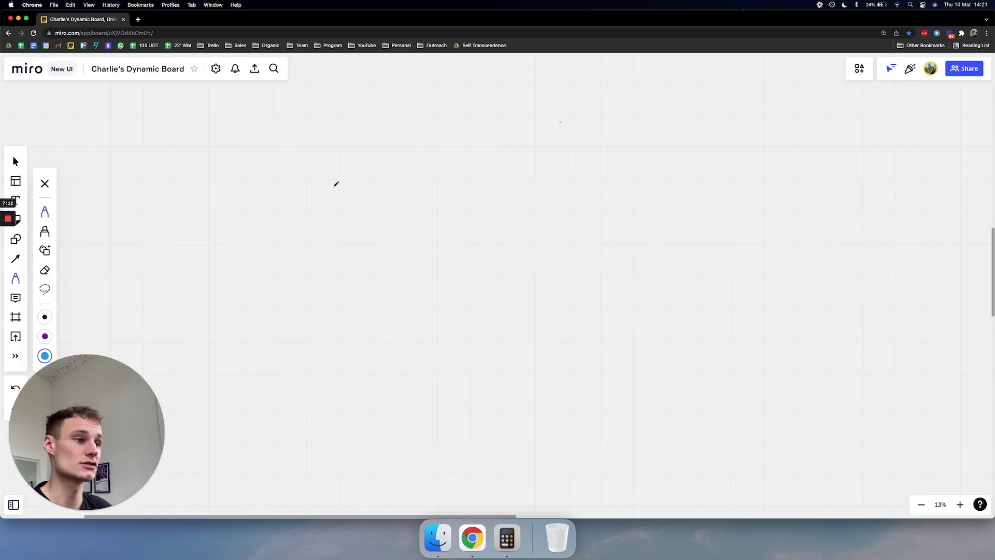
Write $10k in blue pen on the blank board and underline it.
left_click_drag(331, 186, 332, 204)
mouse_move(344, 187)
left_mouse_down()
mouse_move(355, 190)
mouse_move(299, 199)
left_mouse_up()
left_click_drag(306, 183, 306, 202)
mouse_move(357, 180)
left_mouse_down()
mouse_move(356, 197)
mouse_move(369, 196)
left_mouse_up()
left_click_drag(302, 210, 386, 208)
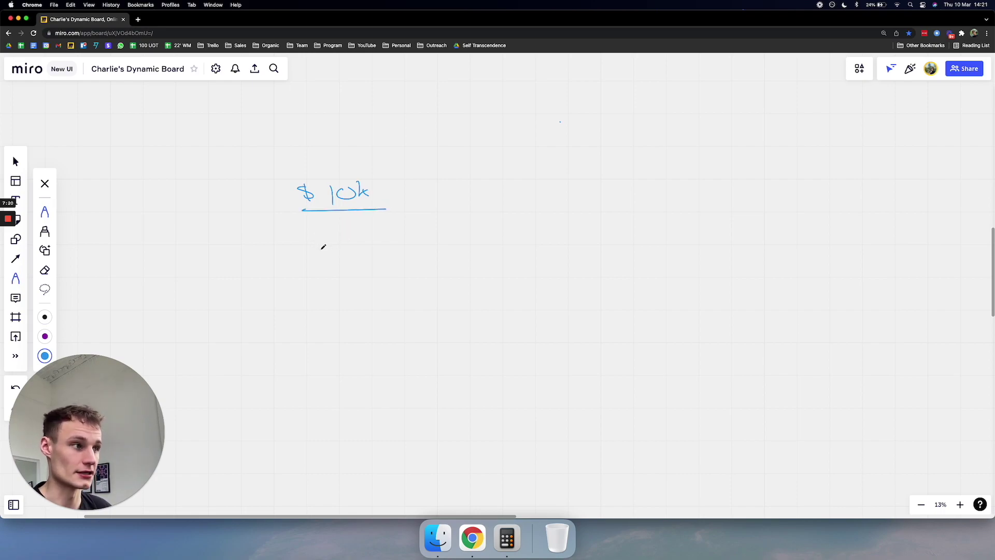
Write $2k × 5 below $10k, add a 20% arrow, and write an underlined 25.
mouse_move(312, 240)
left_mouse_down()
mouse_move(316, 253)
mouse_move(292, 259)
left_mouse_up()
mouse_move(322, 237)
left_mouse_down()
mouse_move(322, 254)
mouse_move(333, 254)
left_mouse_up()
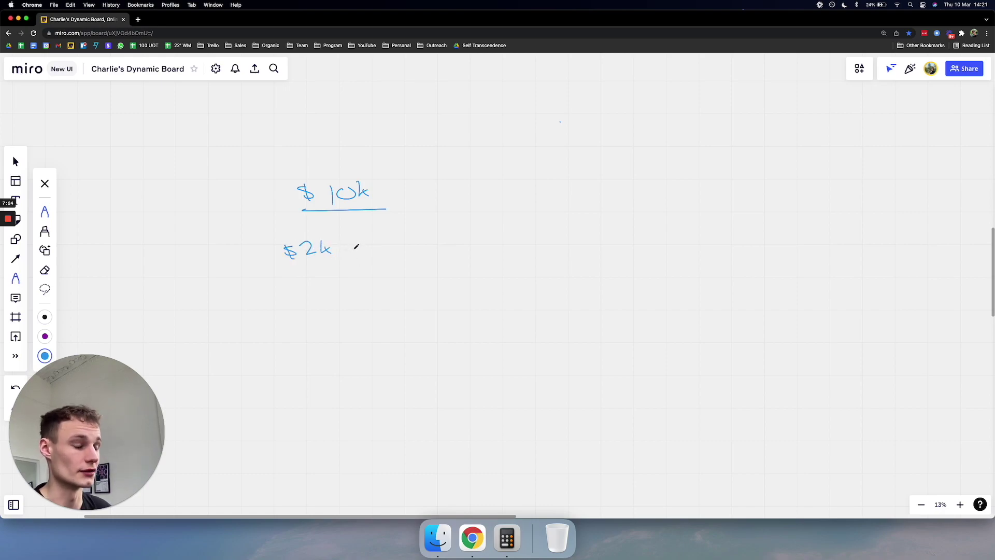
mouse_move(359, 241)
left_mouse_down()
mouse_move(390, 280)
mouse_move(393, 260)
left_mouse_up()
mouse_move(397, 264)
left_mouse_down()
mouse_move(430, 261)
mouse_move(412, 277)
left_mouse_up()
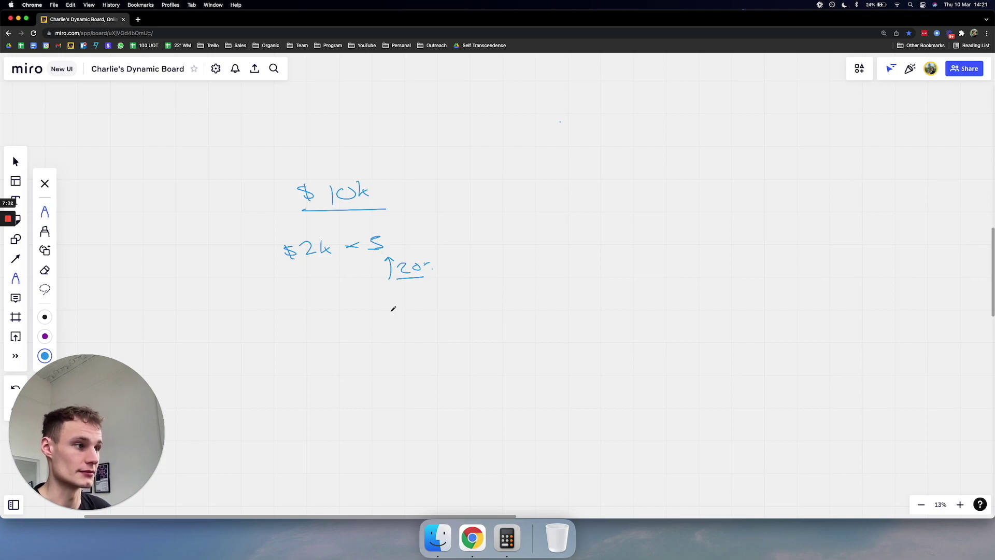
left_click_drag(368, 300, 388, 306)
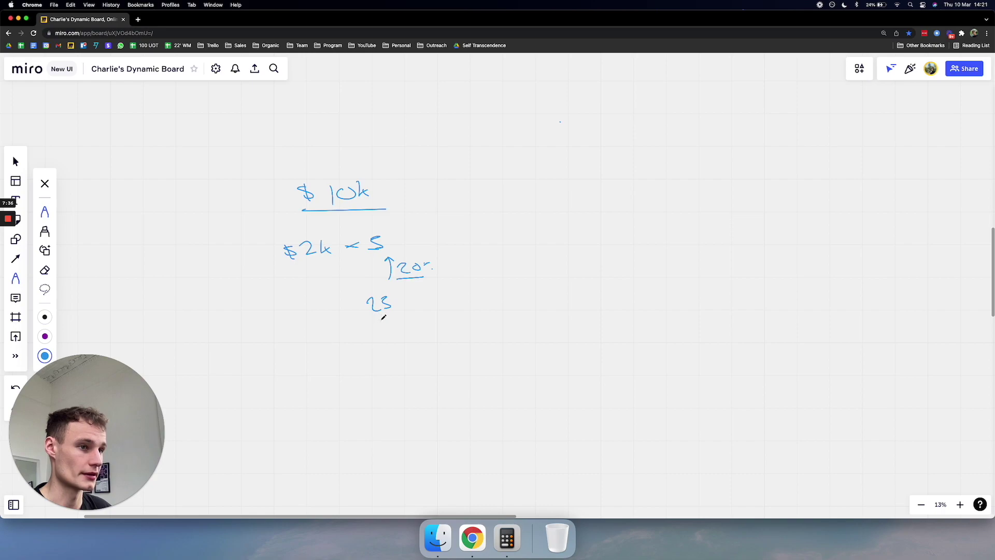
left_click_drag(362, 316, 396, 313)
Erase the mistaken arrow and its 75% label, then return to the blue pen.
mouse_move(398, 352)
left_mouse_down()
mouse_move(397, 332)
mouse_move(437, 346)
left_mouse_up()
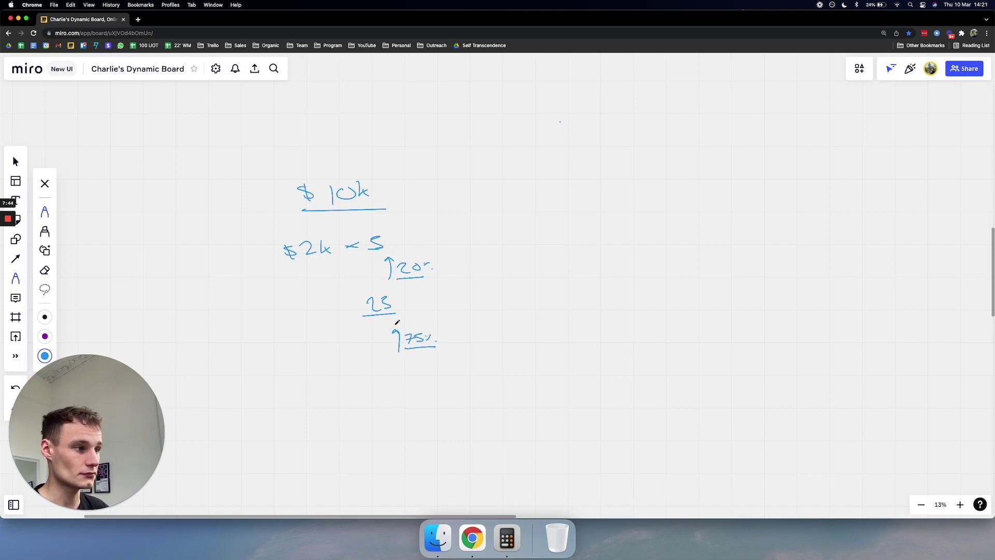
left_click(44, 270)
left_click_drag(397, 334, 429, 335)
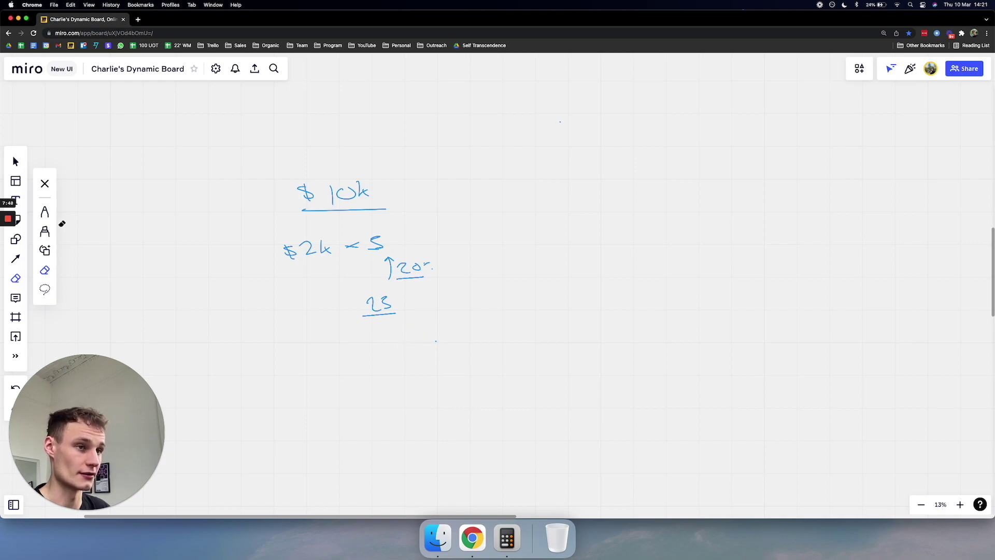
left_click(46, 231)
left_click(45, 213)
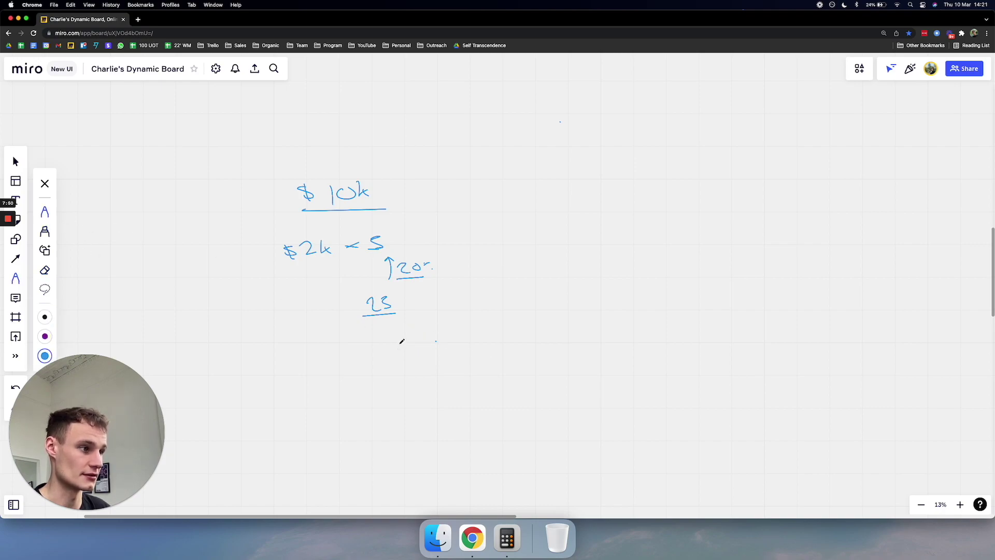
Draw the upward arrow below 25, write an underlined 50, and add an arrow below it.
mouse_move(399, 348)
left_mouse_down()
mouse_move(392, 334)
mouse_move(446, 340)
left_mouse_up()
mouse_move(386, 357)
left_mouse_down()
mouse_move(378, 368)
mouse_move(395, 358)
mouse_move(407, 372)
mouse_move(403, 361)
left_mouse_up()
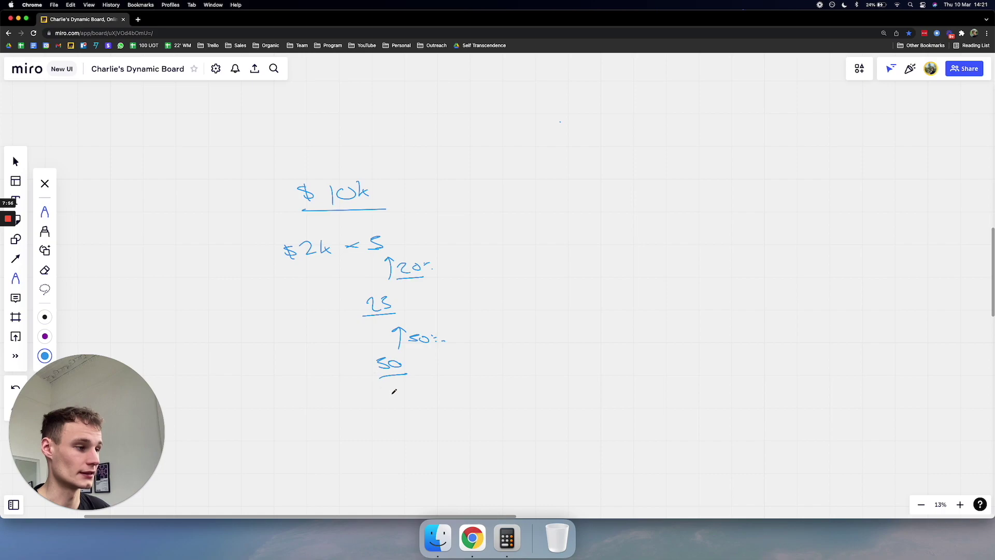
left_click_drag(407, 413, 407, 394)
left_click_drag(403, 401, 454, 396)
scroll(430, 398, "down", 2)
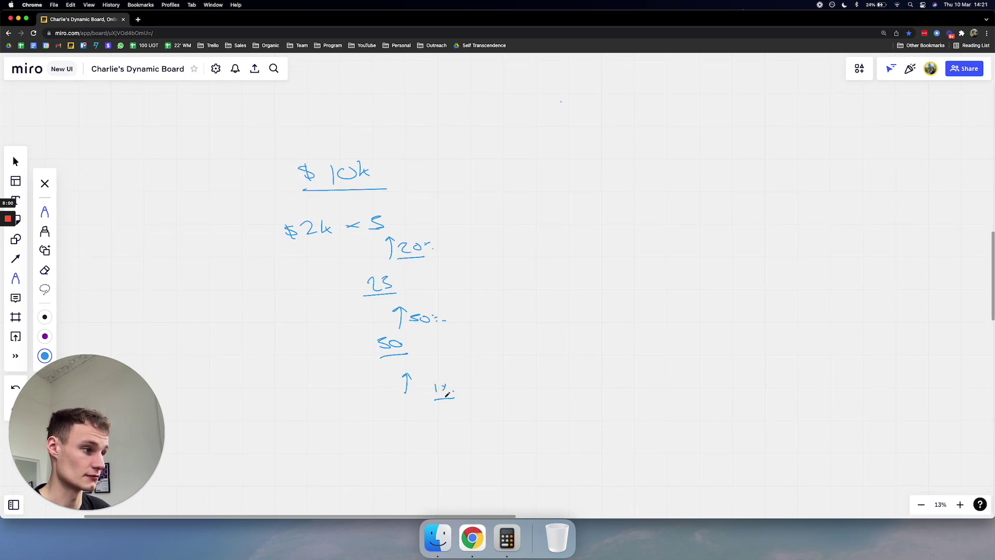
Compute 50 × 100 in Calculator, then return to the Miro board.
left_click(506, 537)
left_click(823, 114)
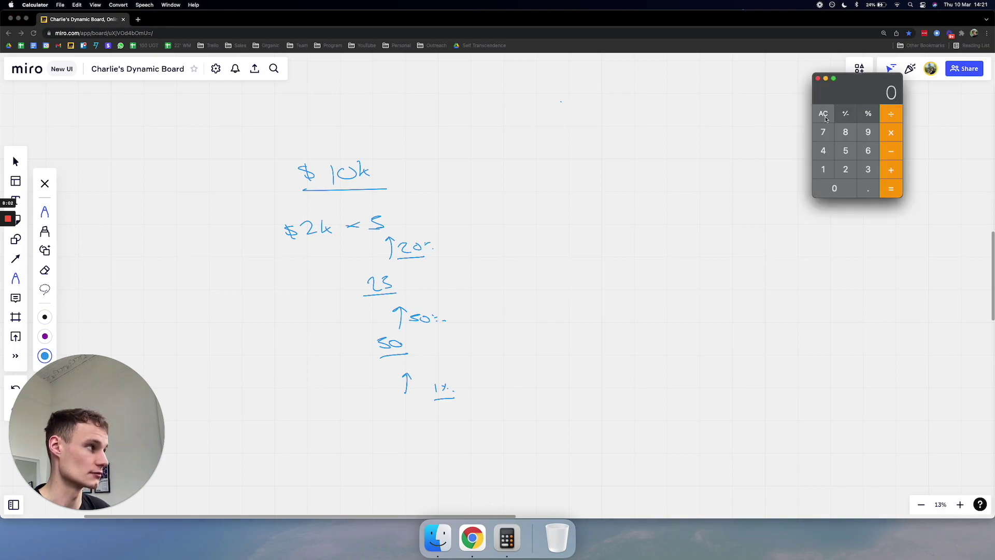
left_click(845, 150)
left_click(834, 188)
left_click(890, 132)
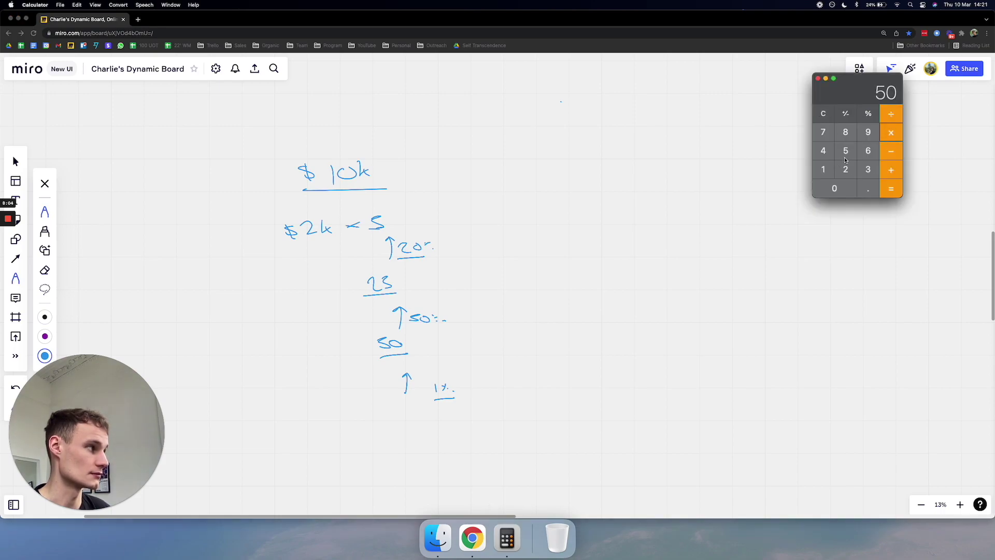
left_click(824, 170)
left_click(834, 188)
left_click(834, 188)
left_click(890, 188)
left_click(609, 230)
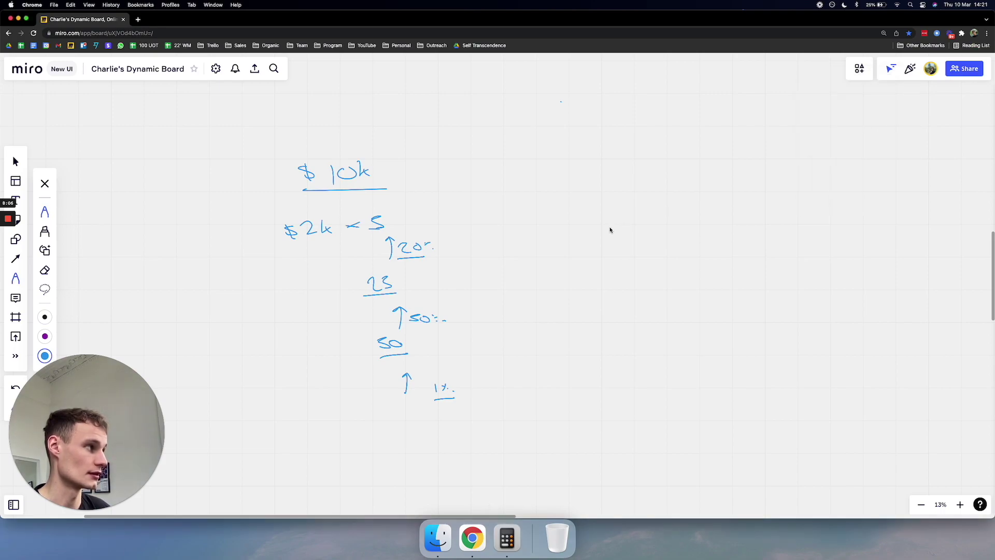
Write and underline 5000, circle it, and loop an arrow back up to $10k.
left_click_drag(386, 424, 430, 428)
mouse_move(372, 454)
left_mouse_down()
mouse_move(452, 447)
mouse_move(362, 429)
mouse_move(381, 450)
left_mouse_up()
mouse_move(349, 406)
left_mouse_down()
mouse_move(270, 152)
mouse_move(289, 164)
mouse_move(274, 170)
left_mouse_up()
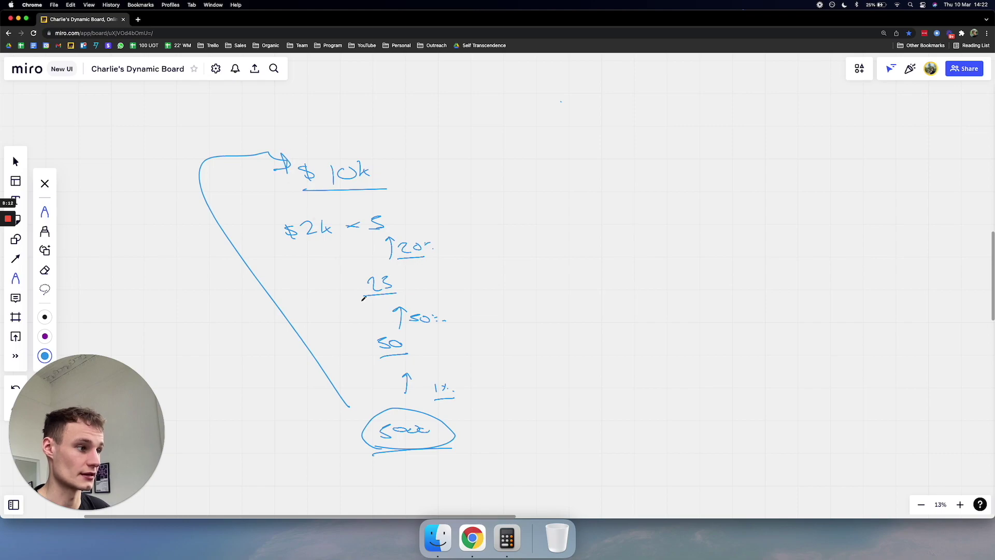
Underline and circle the 1%, then draw an arrow curving up from 5000.
left_click_drag(427, 400, 460, 399)
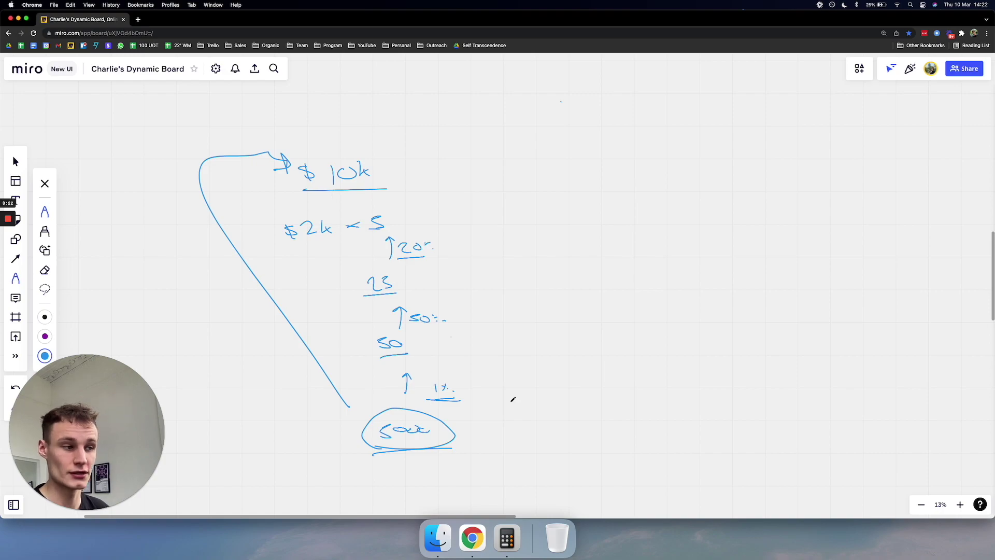
mouse_move(435, 376)
left_mouse_down()
mouse_move(476, 398)
mouse_move(419, 377)
left_mouse_up()
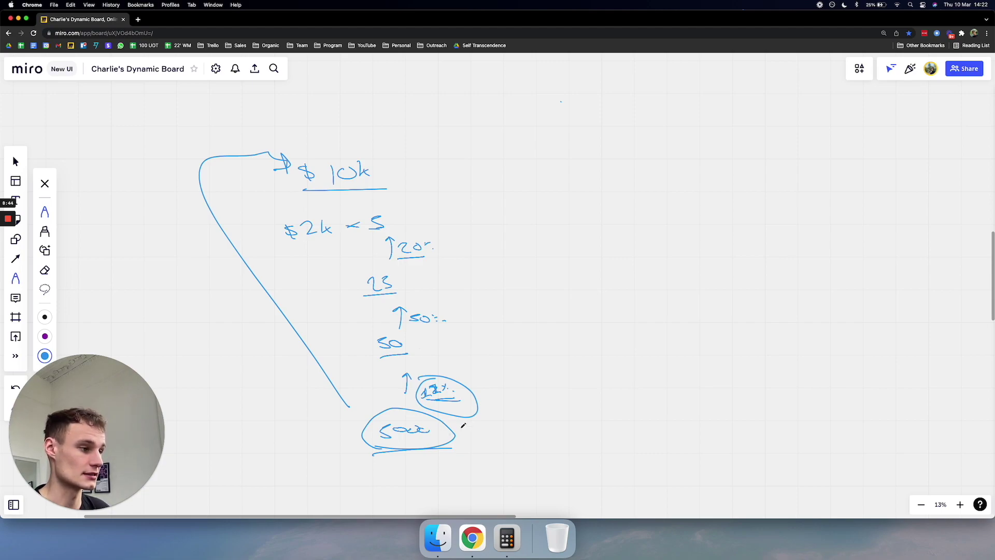
mouse_move(456, 432)
left_mouse_down()
mouse_move(539, 317)
mouse_move(544, 337)
left_mouse_up()
Divide 5000 by 25 in Calculator to get 200.
left_click(507, 535)
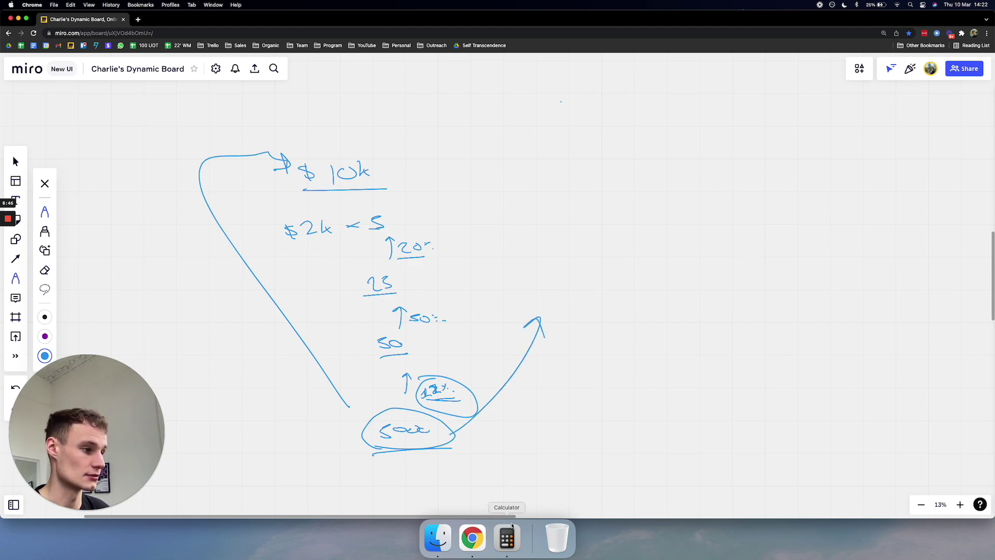
left_click(825, 115)
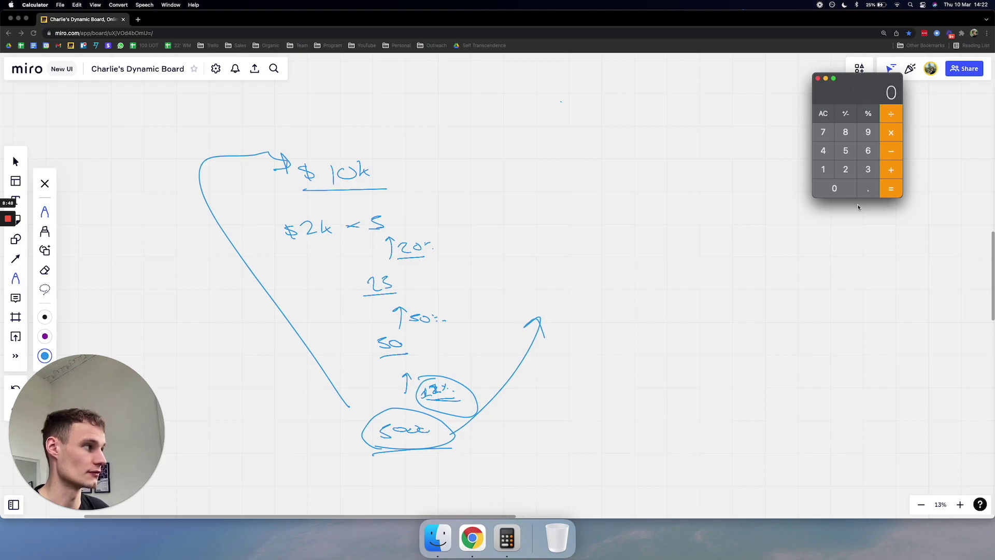
type("5")
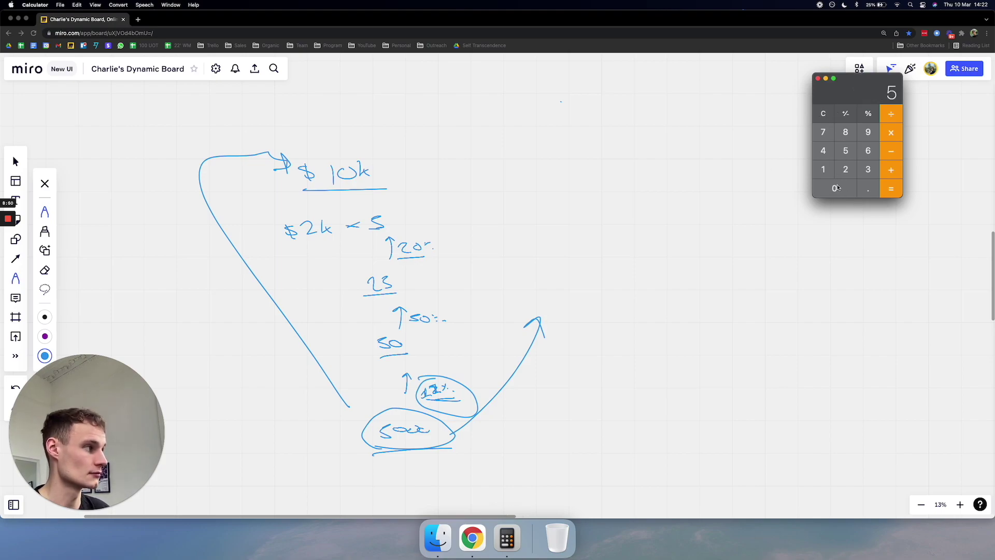
type("000/25")
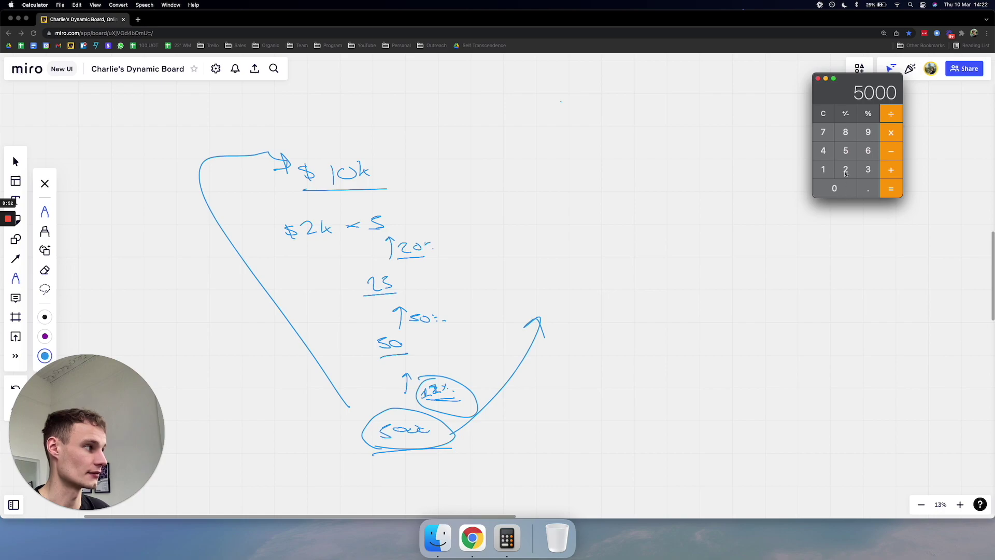
left_click(889, 188)
Back on the Miro board, write a large 25 beside the funnel and circle it.
left_click(573, 289)
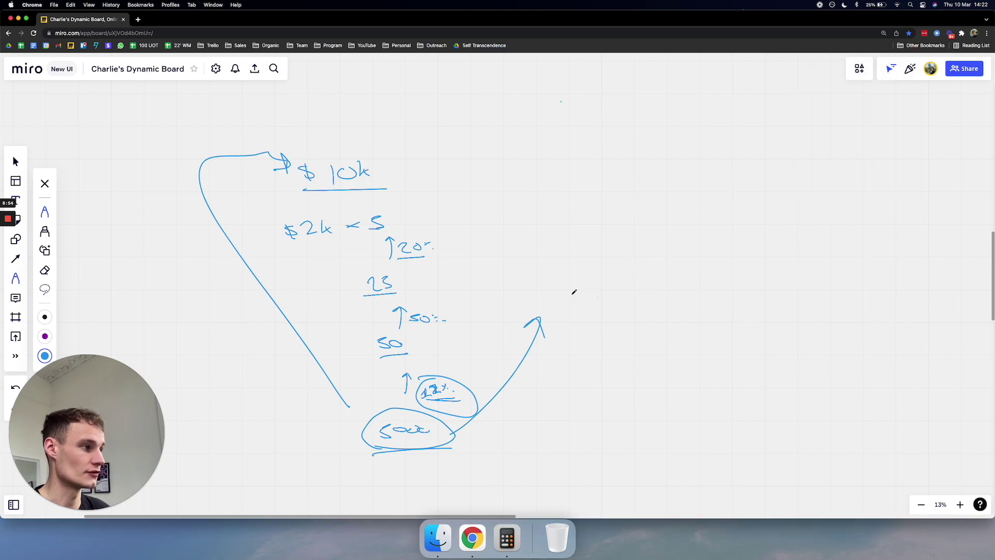
left_click_drag(561, 290, 586, 321)
mouse_move(601, 284)
left_mouse_down()
mouse_move(604, 324)
mouse_move(568, 373)
mouse_move(544, 273)
mouse_move(644, 395)
mouse_move(613, 301)
mouse_move(622, 312)
mouse_move(602, 322)
left_mouse_up()
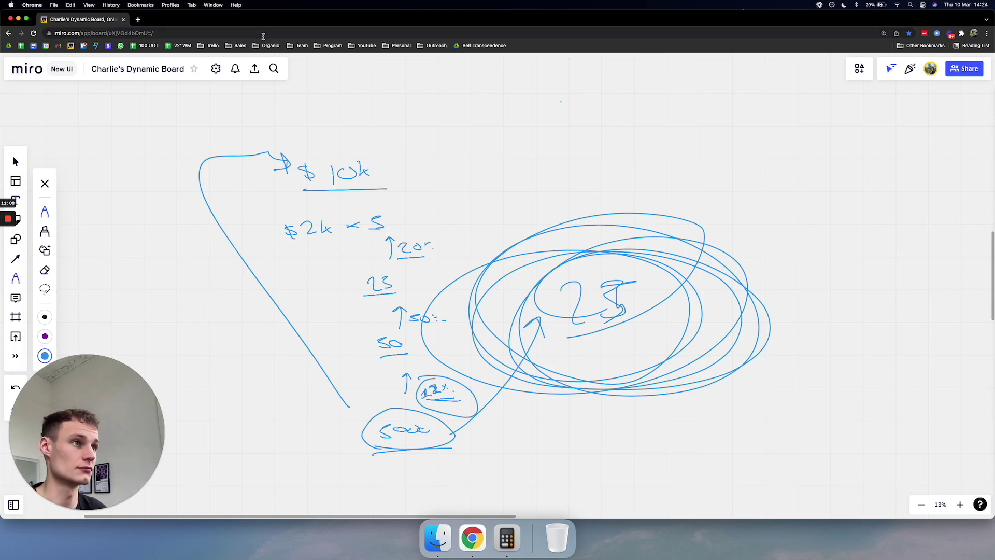
Open a new Chrome tab and search for 'trustpilot'.
left_click(138, 20)
type("trustpilot.com")
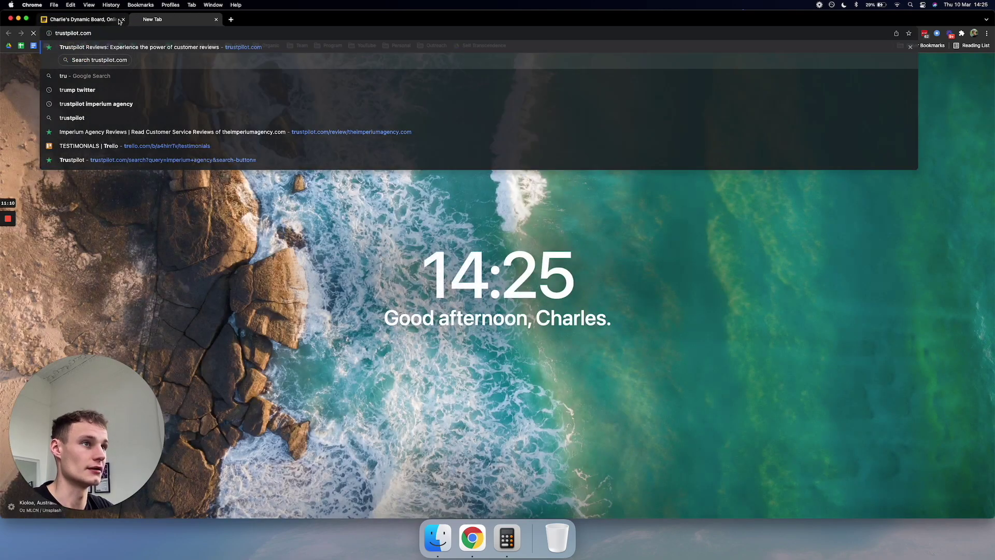
key("Return")
key("ctrl+shift+Tab")
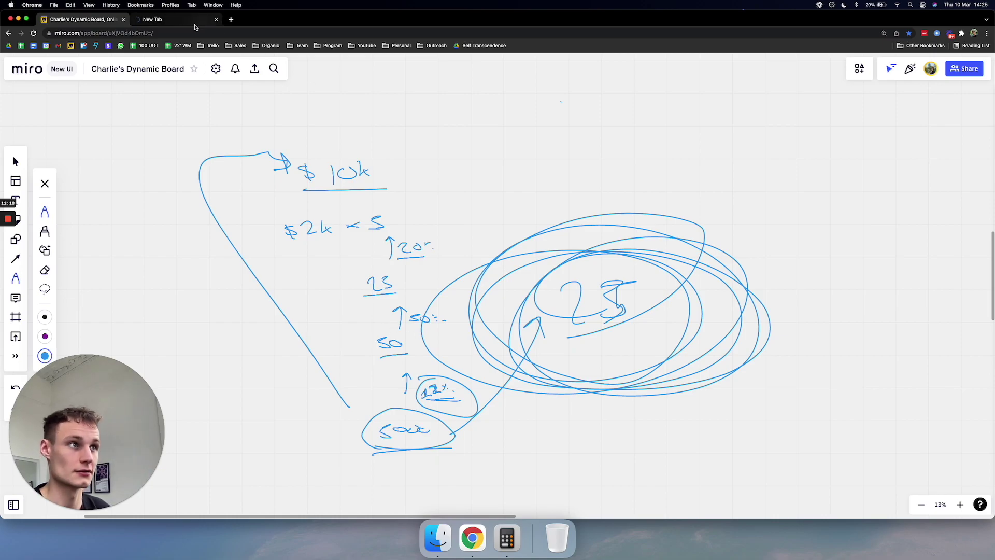
key("ctrl+Tab")
Check the Wi-Fi connection, then load the Imperium Agency Trustpilot review page from Other Bookmarks.
left_click(895, 6)
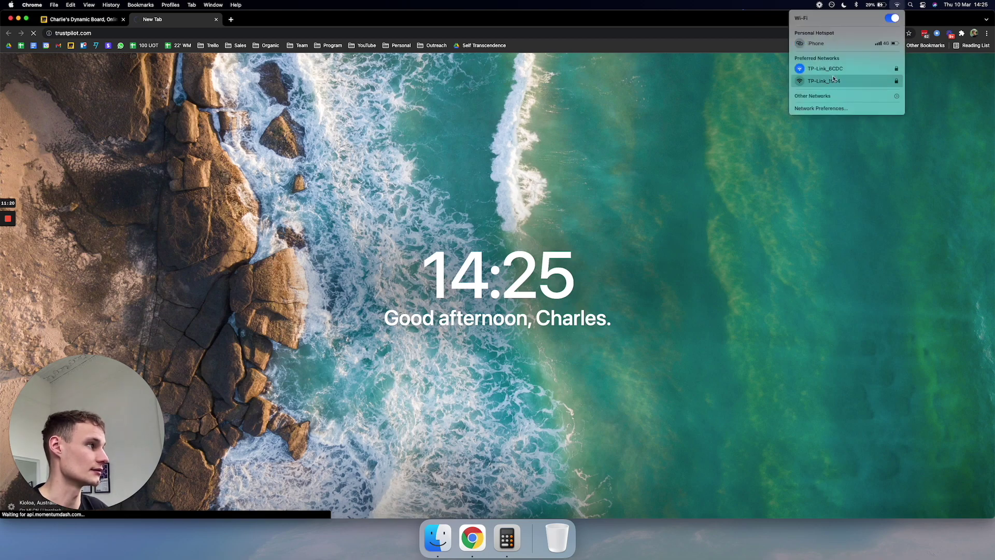
left_click(667, 95)
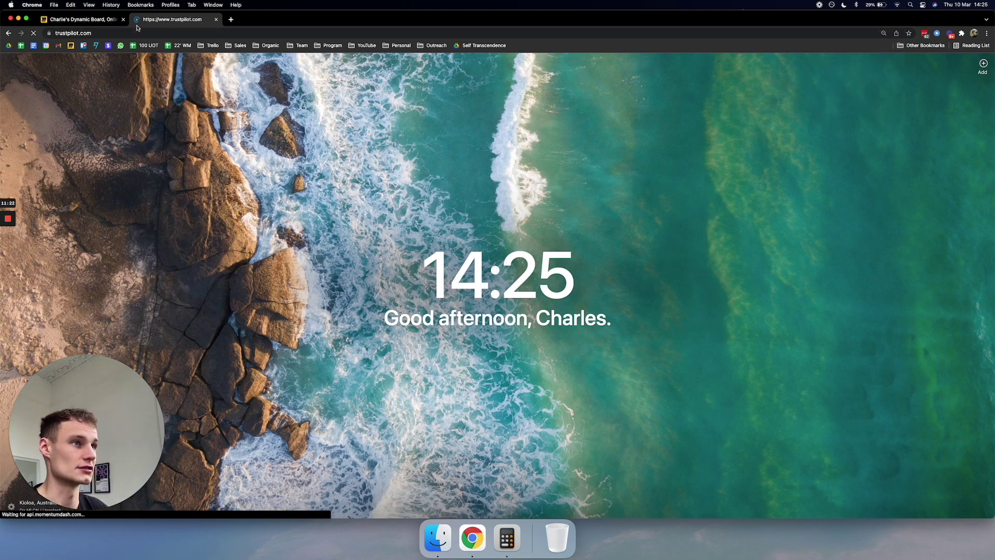
left_click(922, 45)
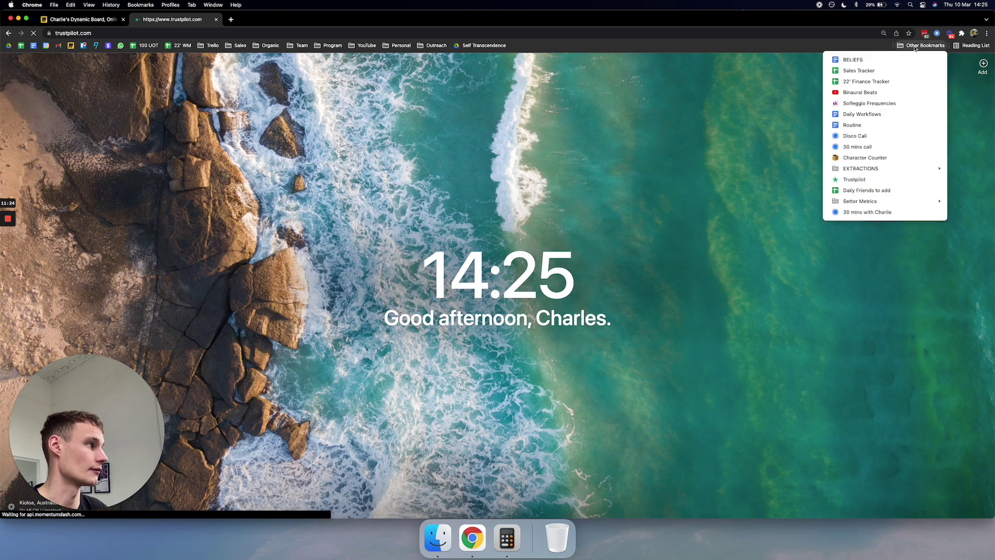
left_click(871, 185)
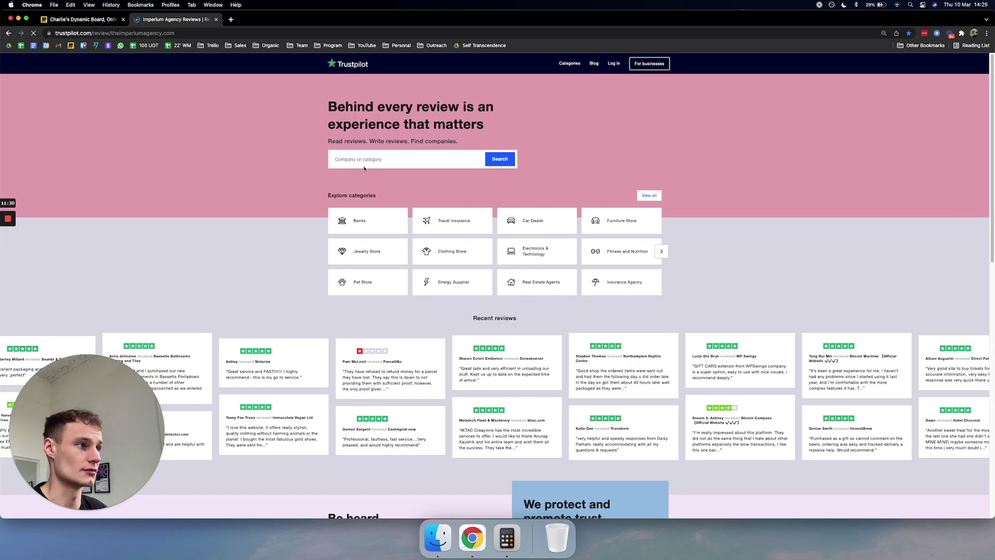
Scroll down through the Imperium Agency reviews on Trustpilot.
scroll(289, 160, "down", 2)
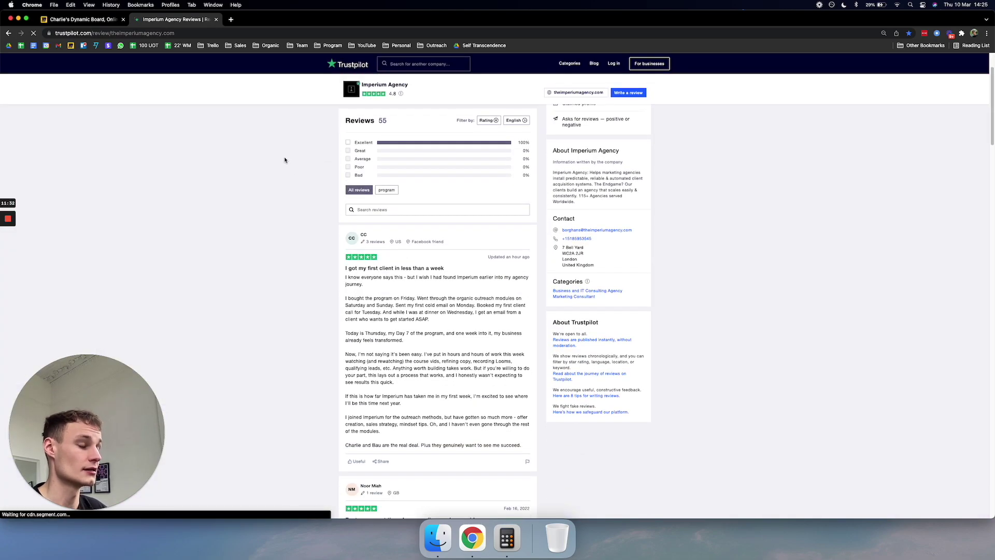
scroll(286, 161, "down", 1)
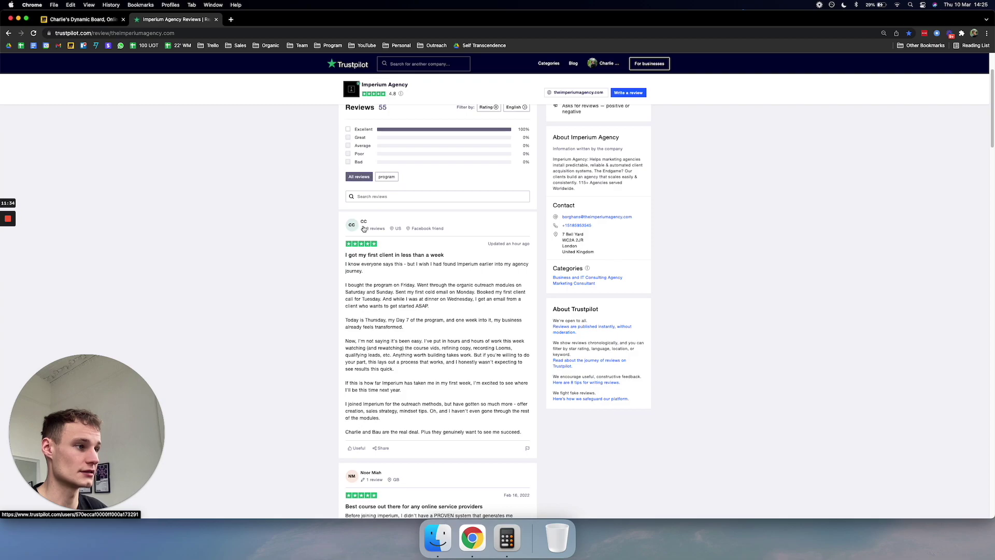
scroll(364, 228, "down", 1)
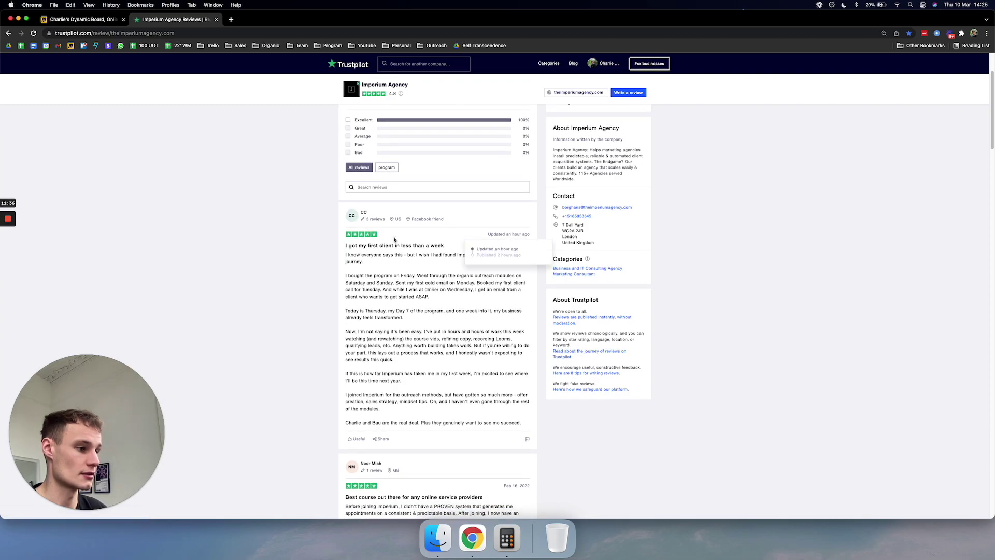
scroll(394, 239, "down", 1)
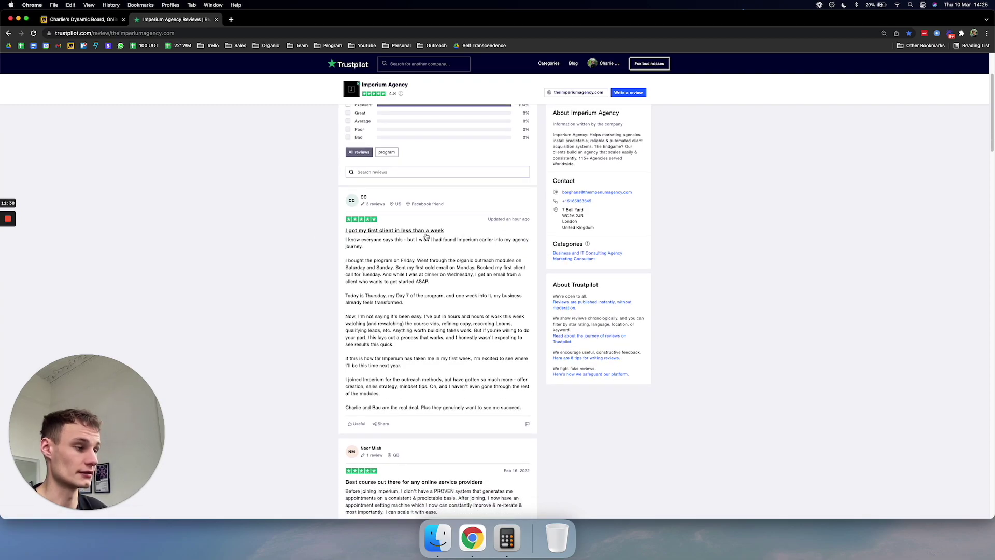
scroll(426, 236, "down", 5)
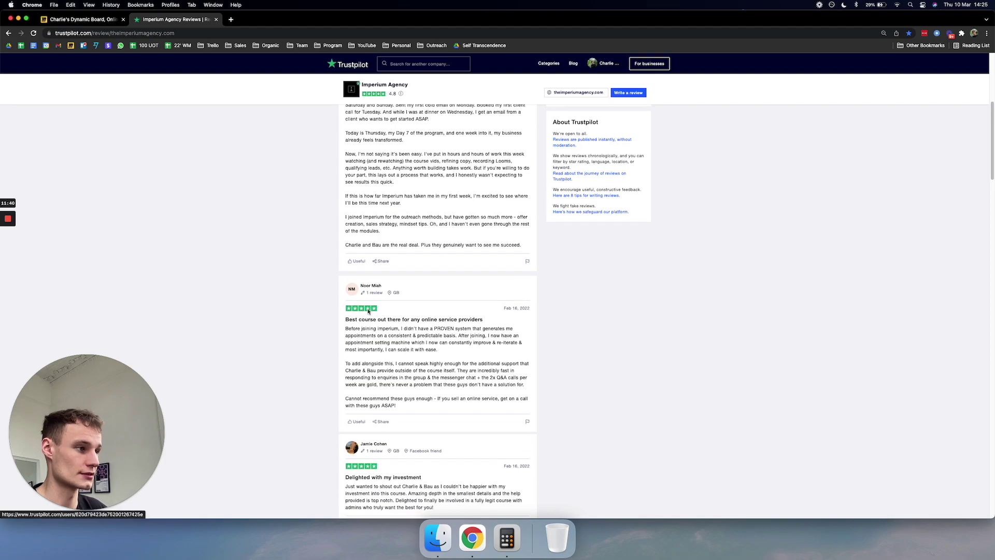
scroll(446, 320, "down", 2)
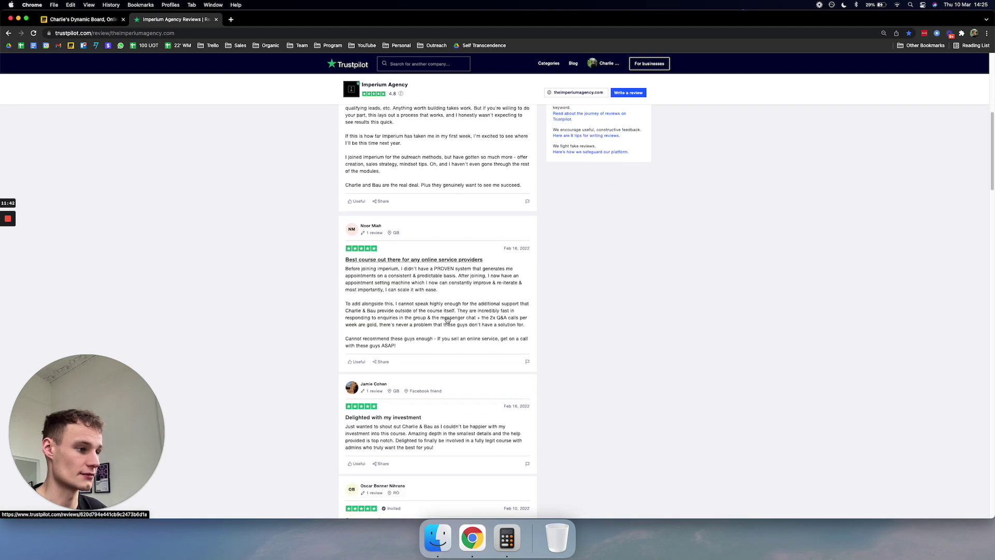
scroll(446, 320, "down", 5)
scroll(380, 270, "down", 1)
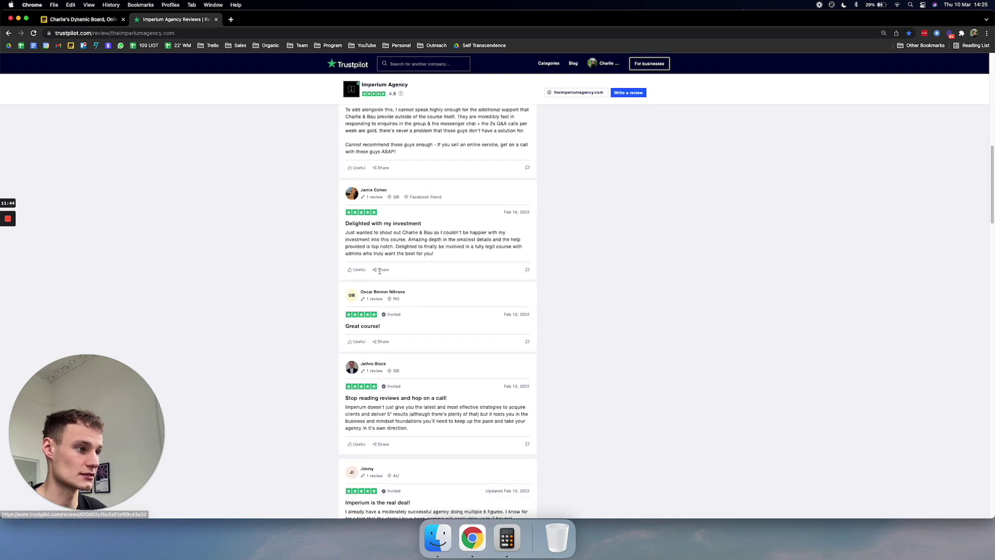
scroll(380, 271, "down", 1)
scroll(380, 326, "down", 1)
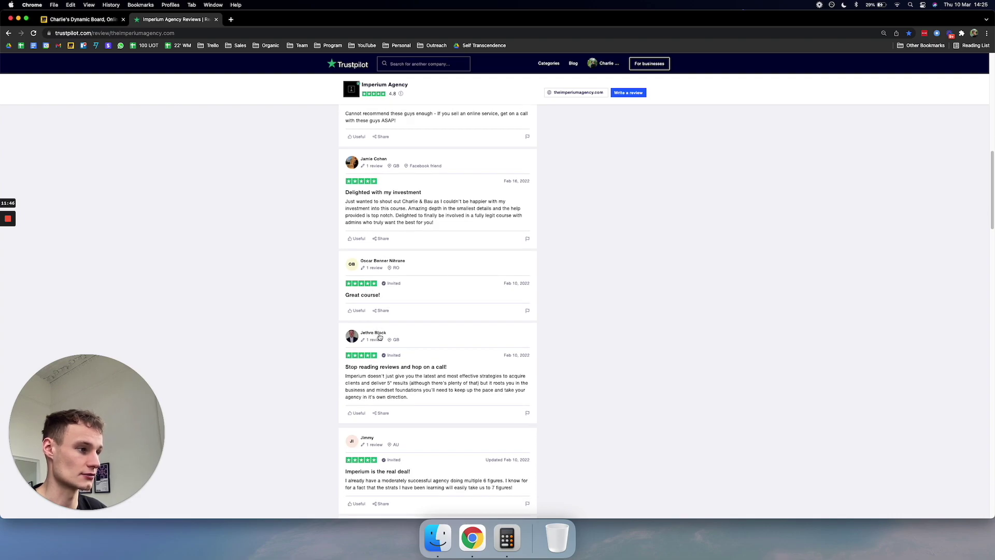
scroll(380, 337, "down", 2)
scroll(366, 257, "down", 4)
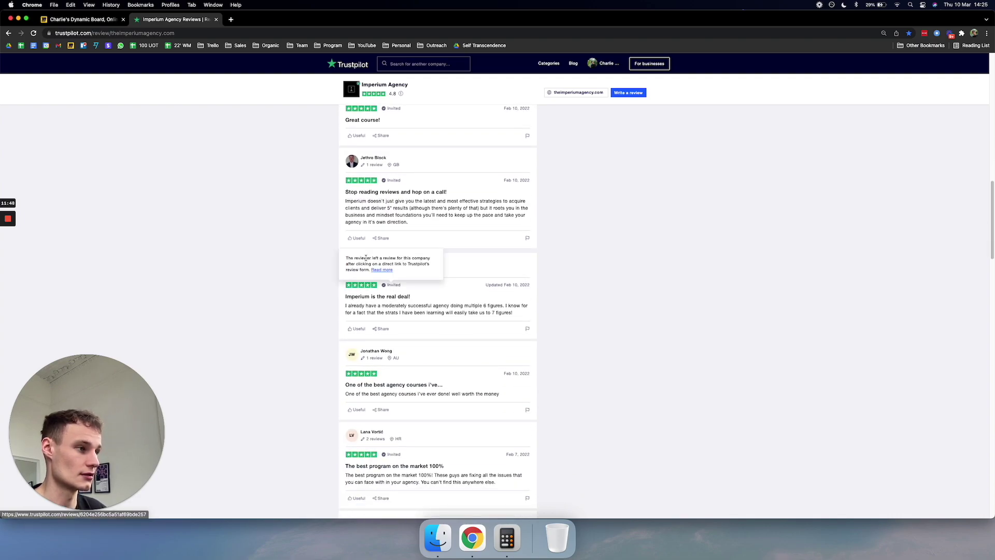
scroll(375, 305, "up", 20)
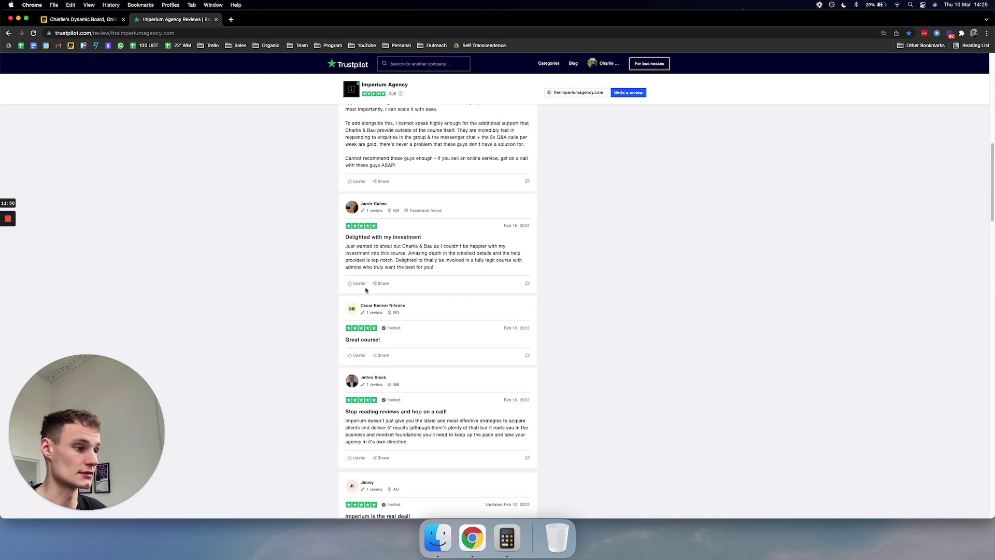
Glance at the Miro board, recheck the Trustpilot reviews, then return to the Miro board.
left_click(82, 19)
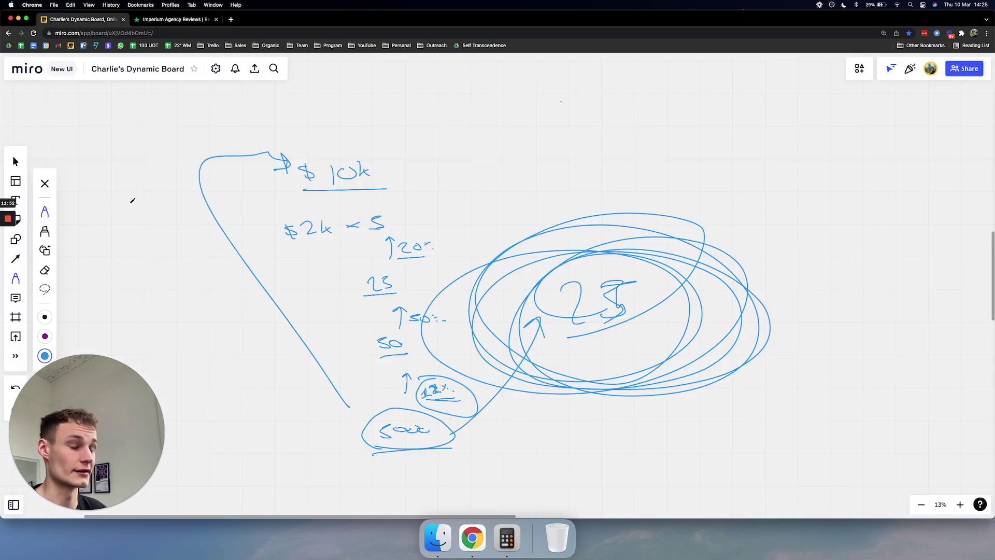
left_click(175, 19)
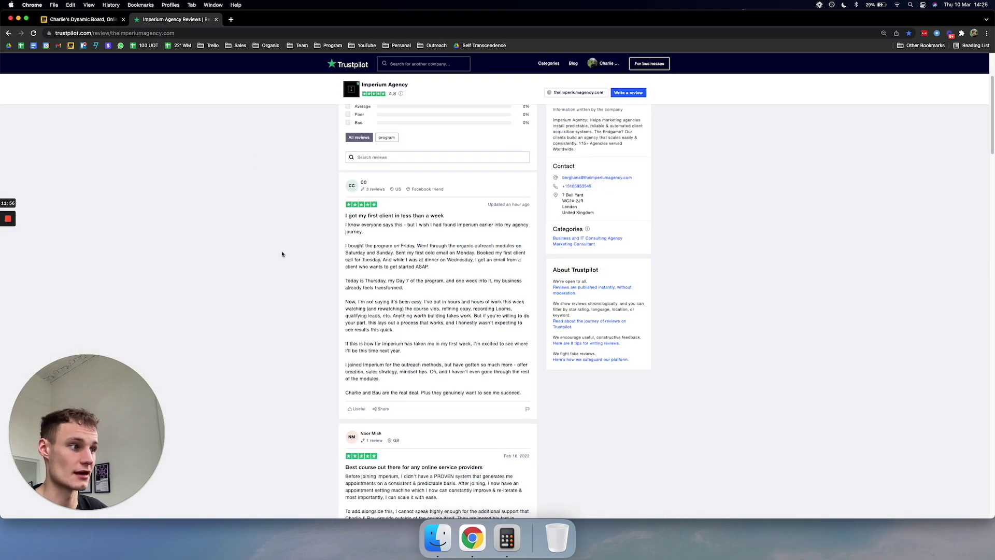
scroll(306, 239, "down", 20)
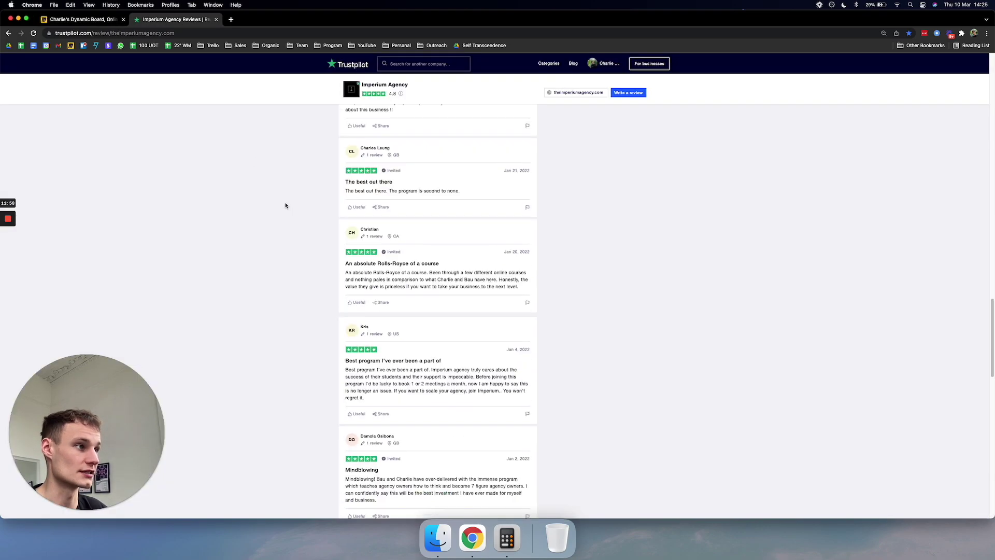
scroll(285, 205, "up", 20)
scroll(278, 205, "down", 15)
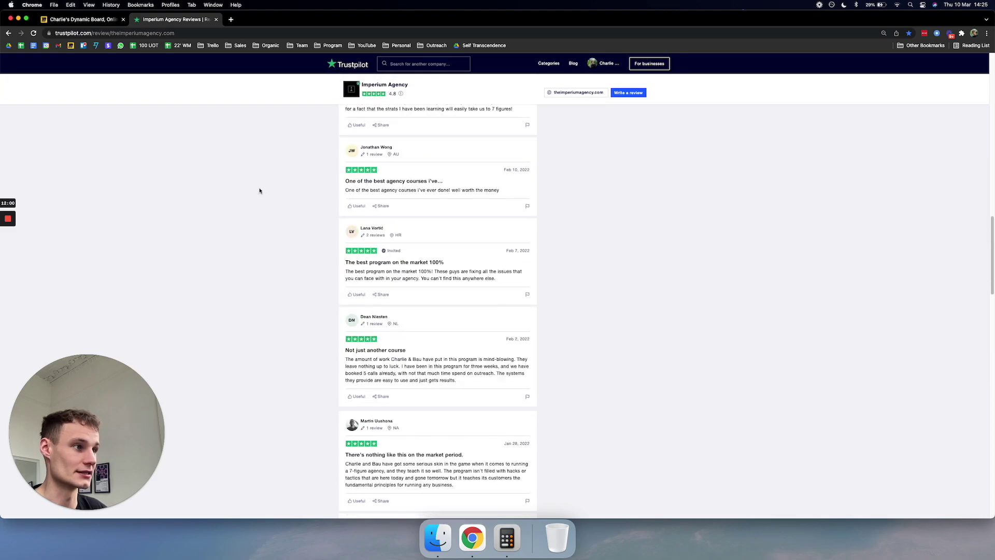
scroll(260, 191, "up", 10)
key("ctrl+shift+Tab")
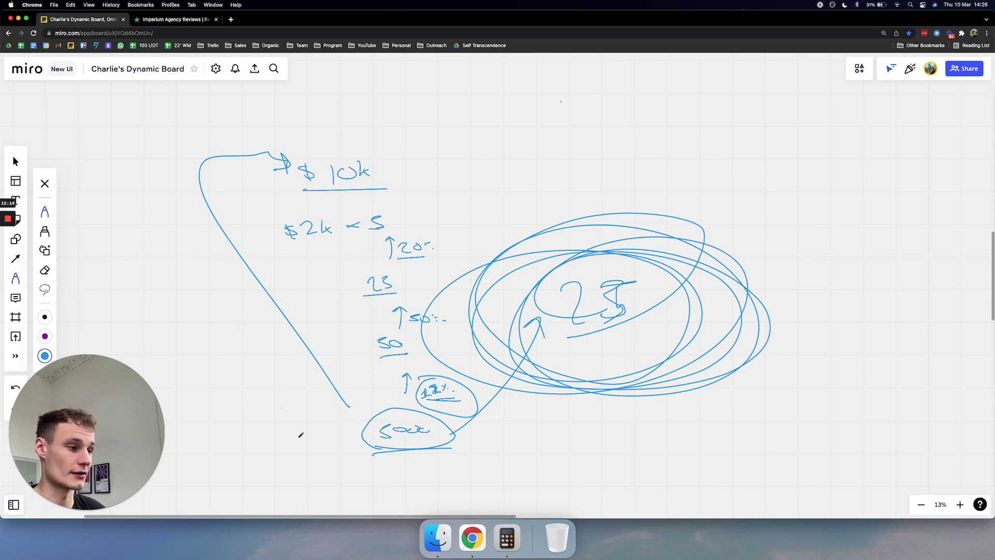
Draw a curved blue arrow sweeping up from left of the circled 5000 into the 12% circle.
mouse_move(301, 438)
left_mouse_down()
mouse_move(418, 398)
mouse_move(411, 401)
left_mouse_up()
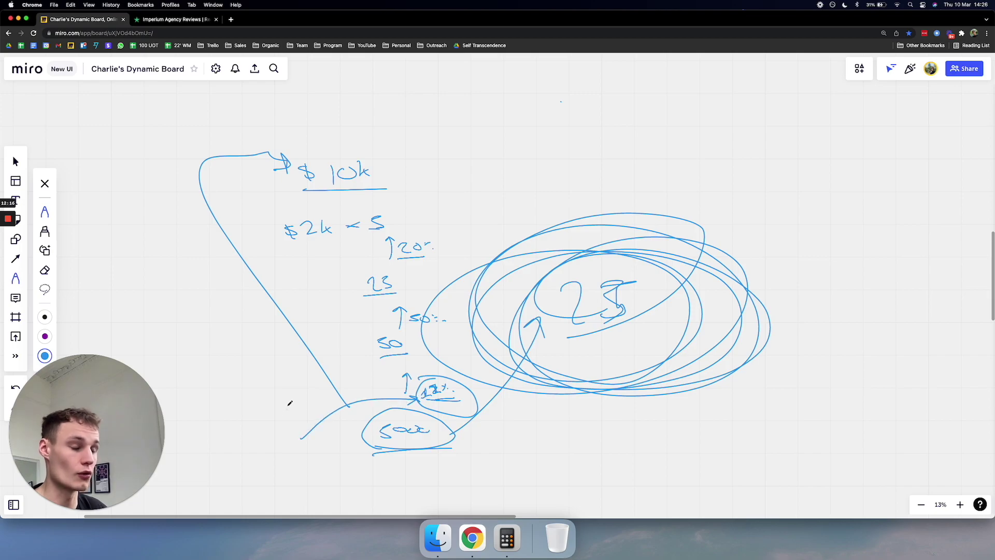